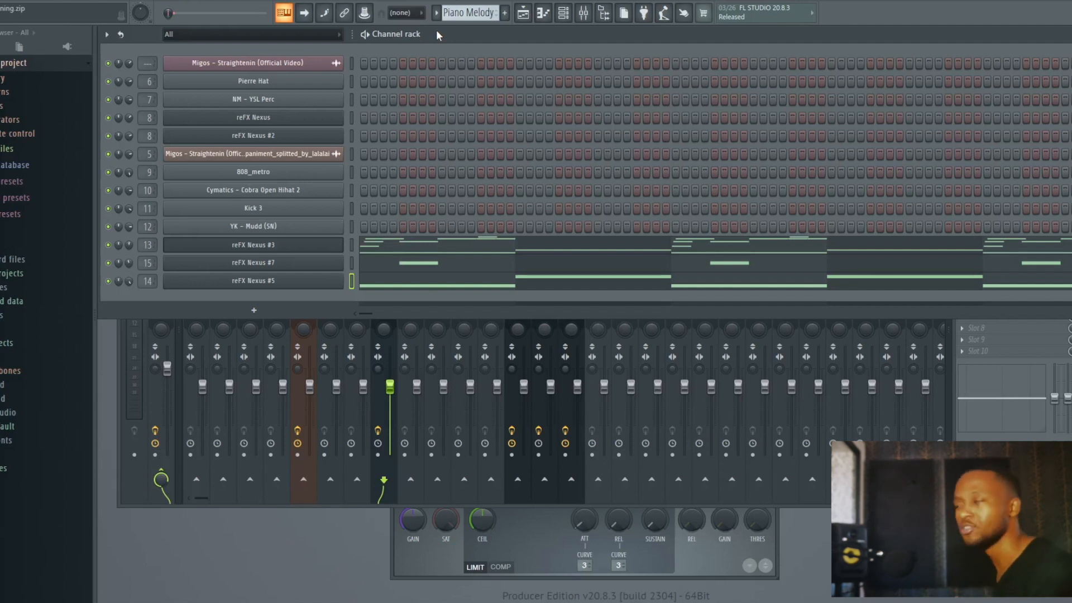
Play back the arrangement, stop it, and open the playlist
key(space)
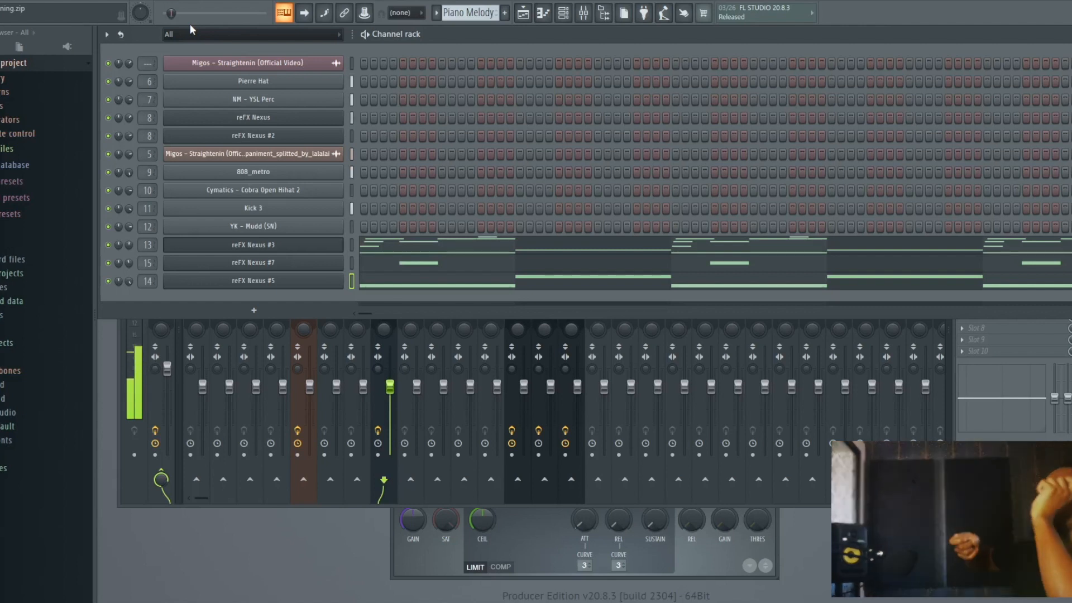
key(space)
click(47, 1)
click(48, 14)
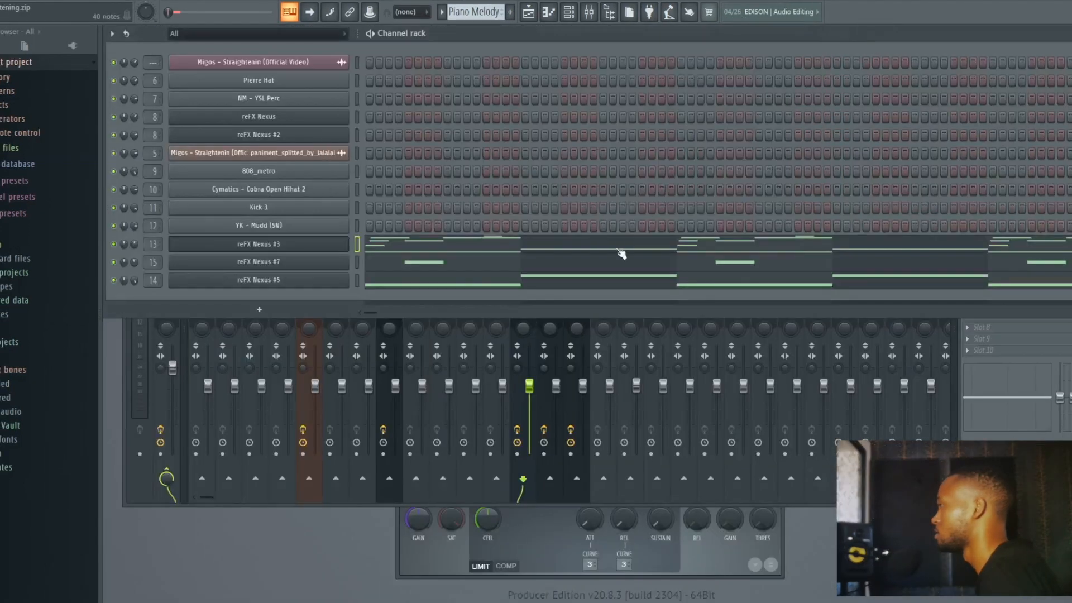
Open the Piano Melody notes of channel reFX Nexus #3 in the piano roll and play them back
click(621, 254)
key(space)
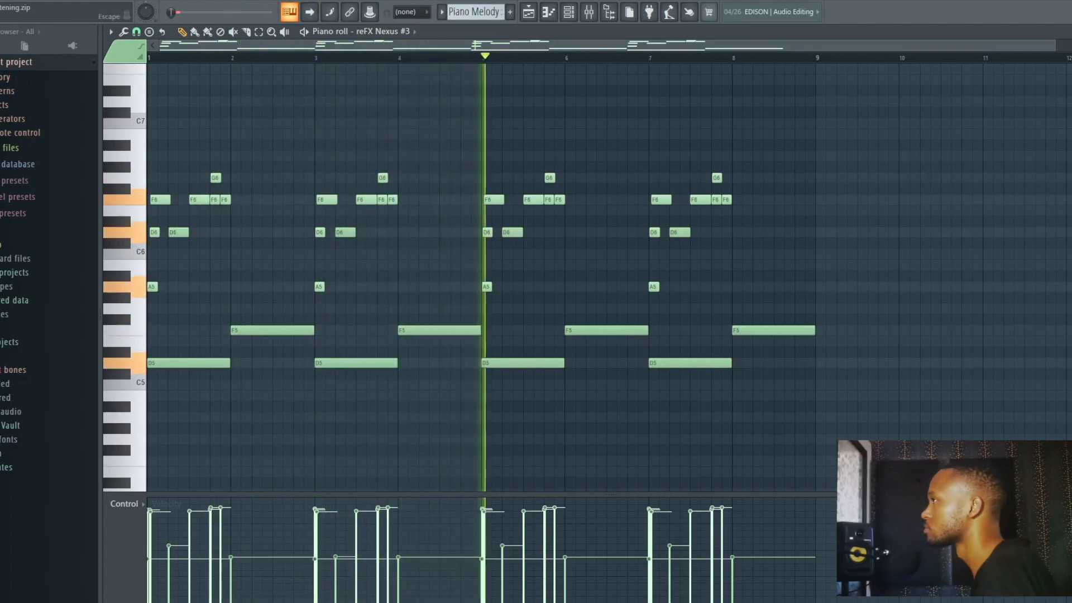
key(space)
key(Escape)
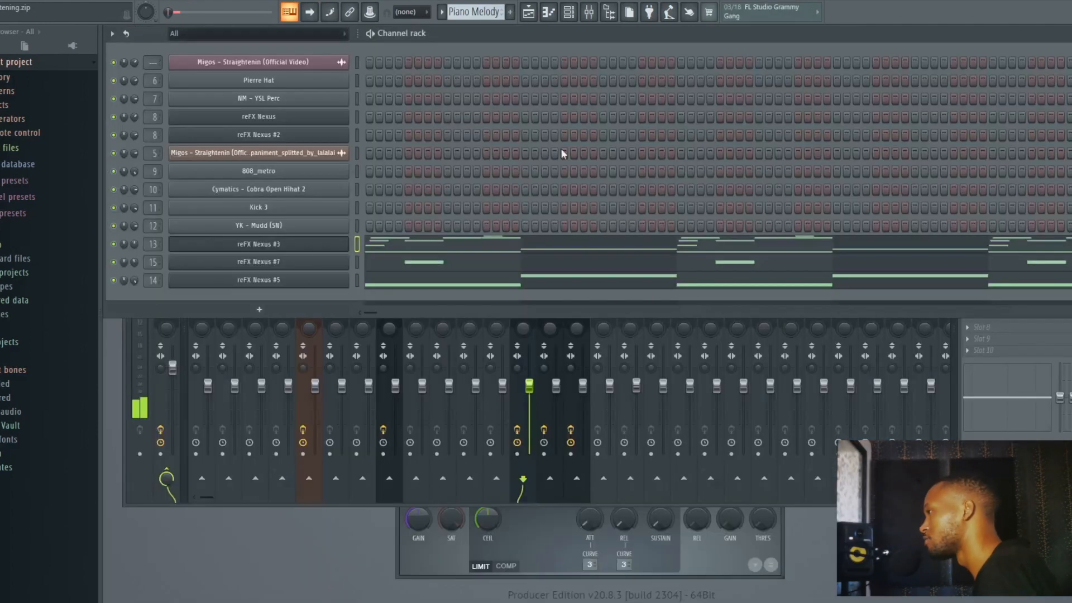
Show the piano preset used on reFX Nexus #3 and review its notes in the piano roll during playback
click(261, 249)
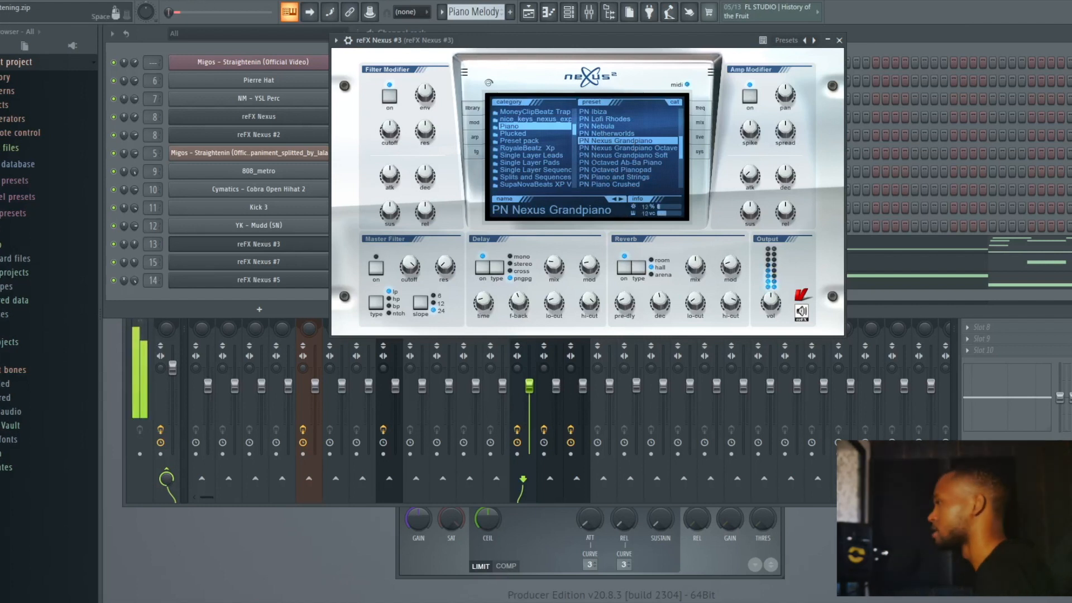
click(993, 51)
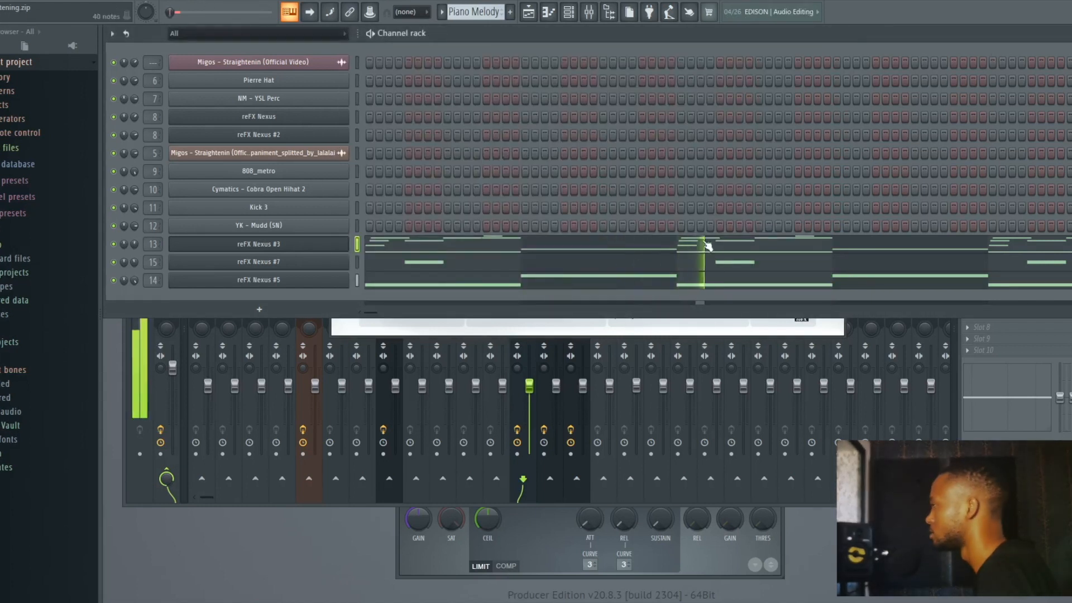
click(802, 240)
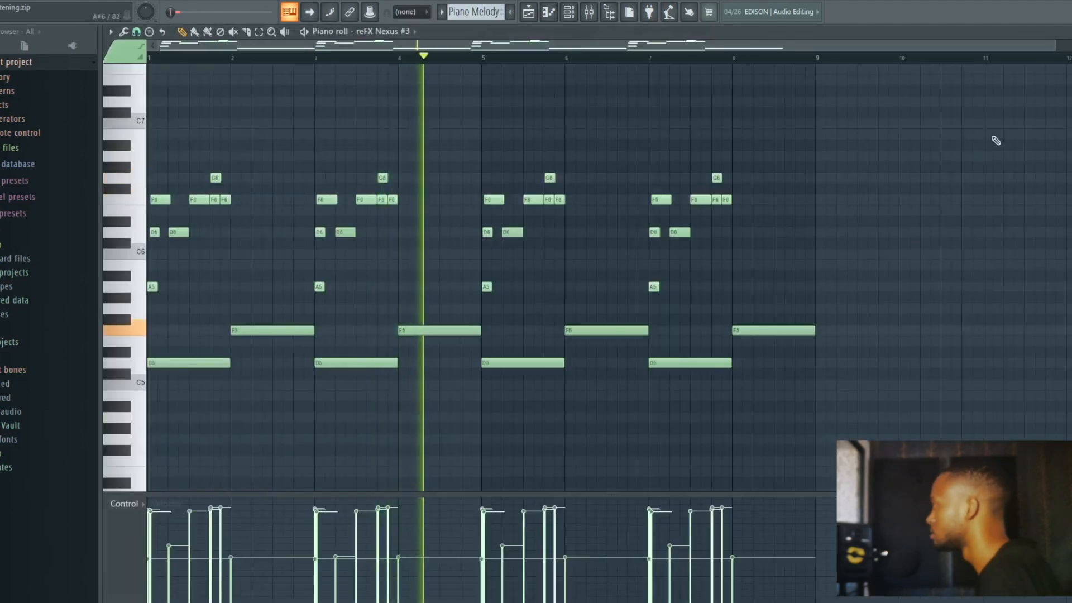
key(space)
key(Escape)
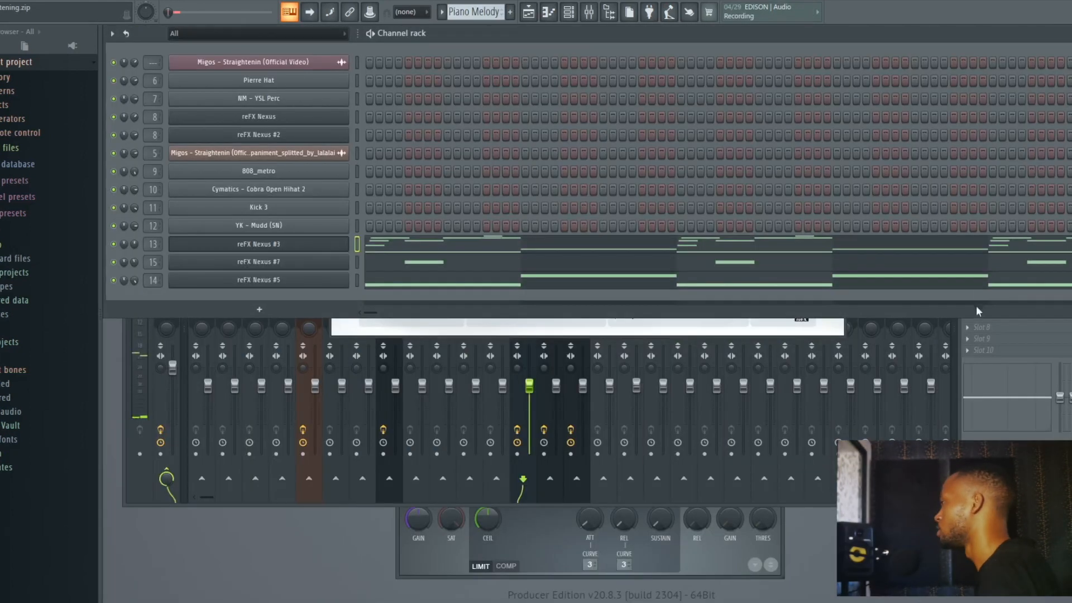
Inspect the three Fruity parametric EQ 2 effects on the reFX Nexus #3 mixer track
click(957, 353)
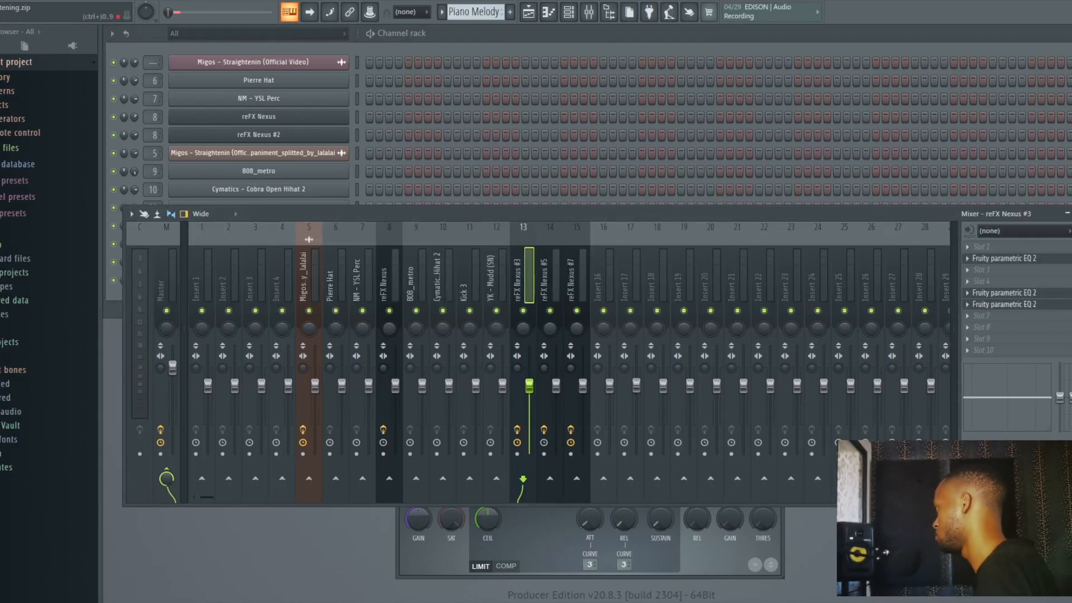
key(space)
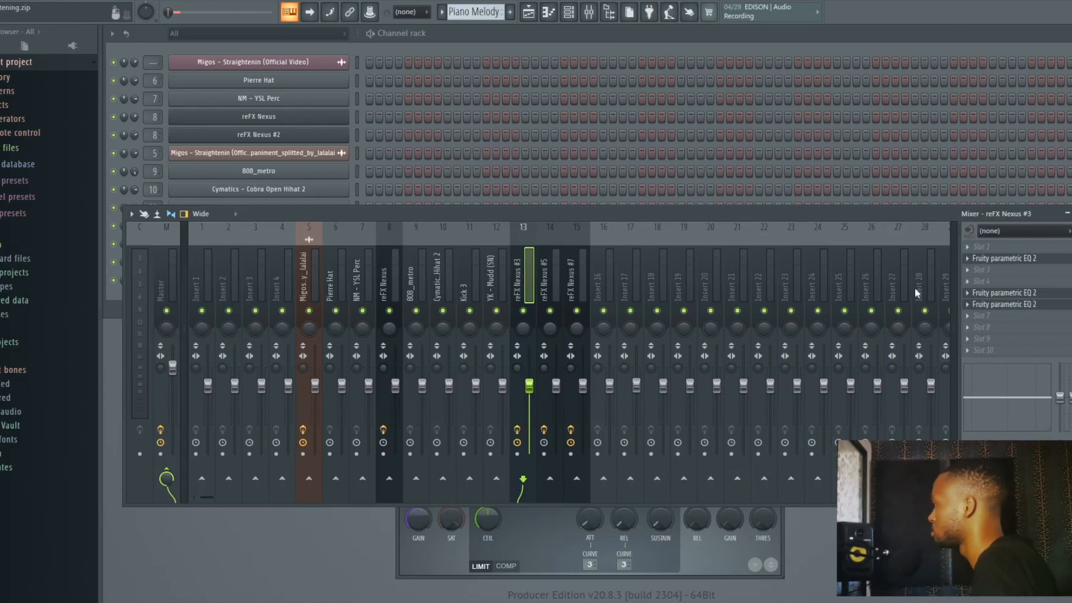
click(997, 259)
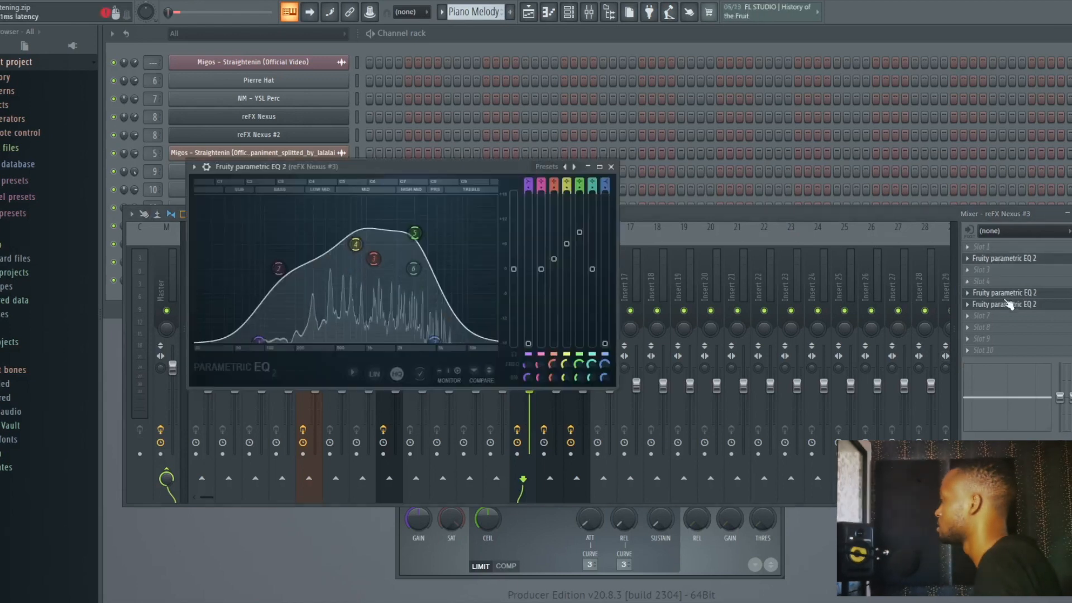
click(1009, 294)
click(1009, 304)
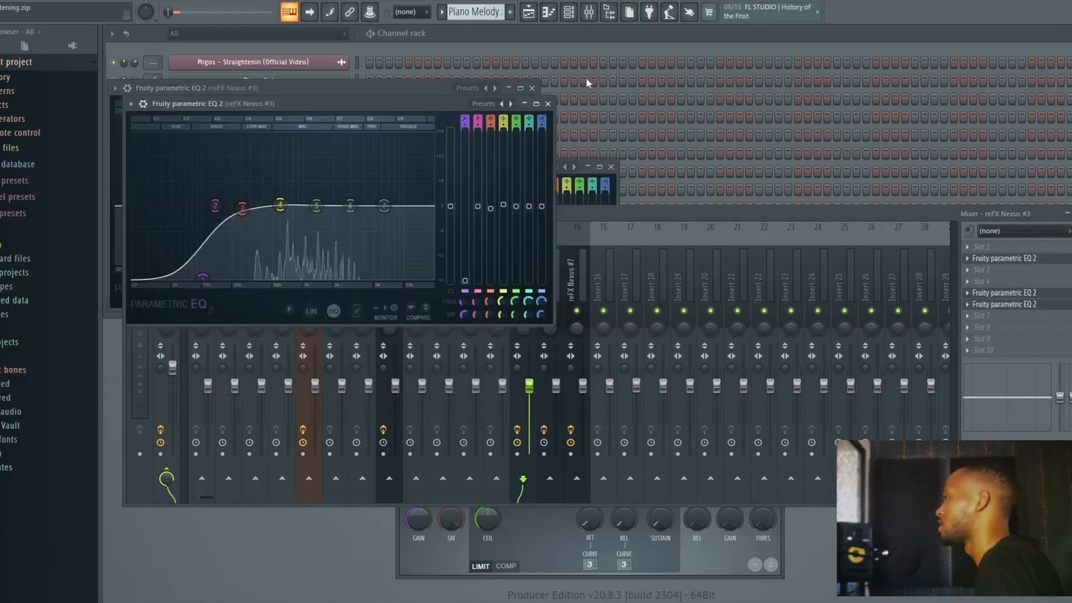
click(560, 35)
Play back the playlist arrangement from bar 9 and stop it
click(53, 1)
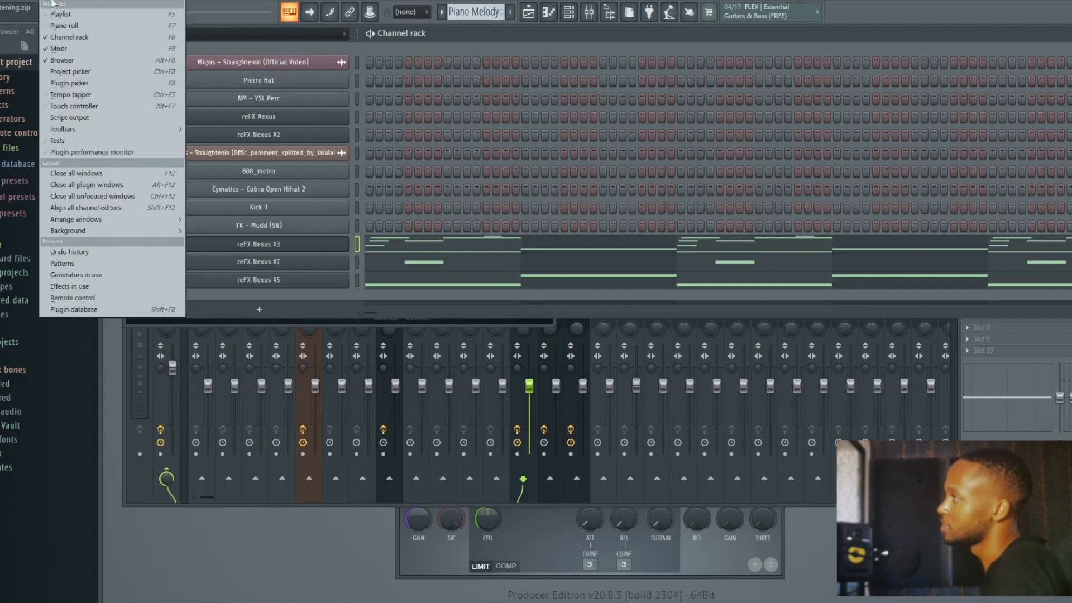
click(55, 14)
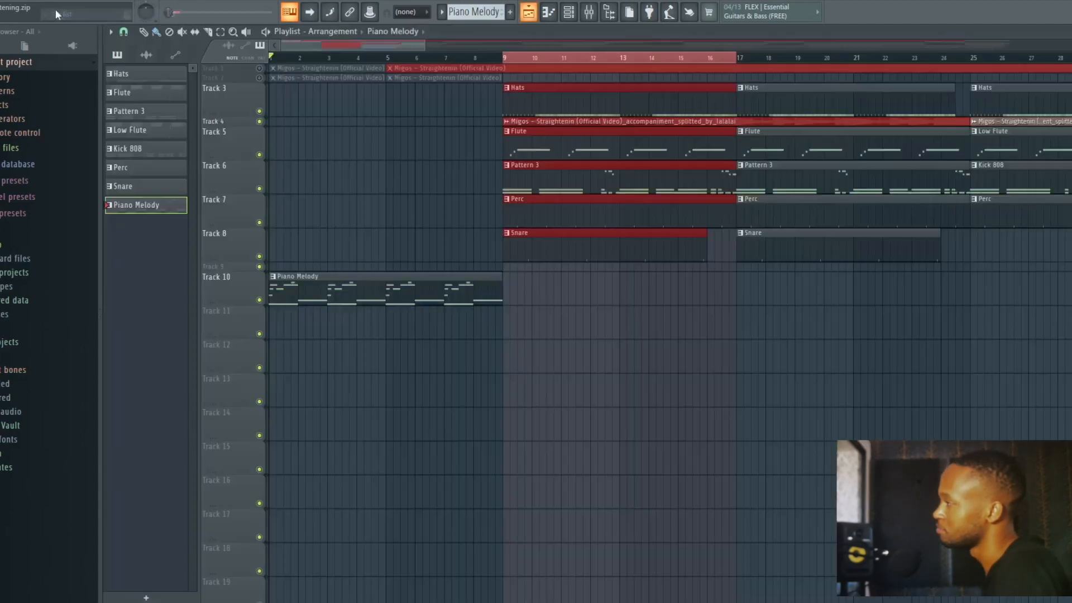
click(505, 59)
key(space)
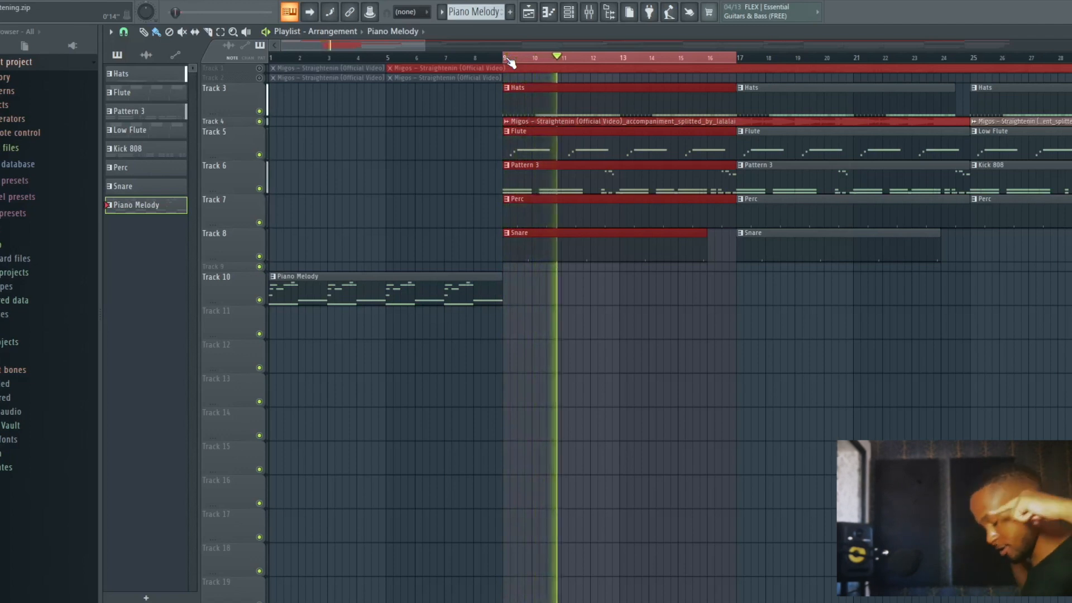
key(space)
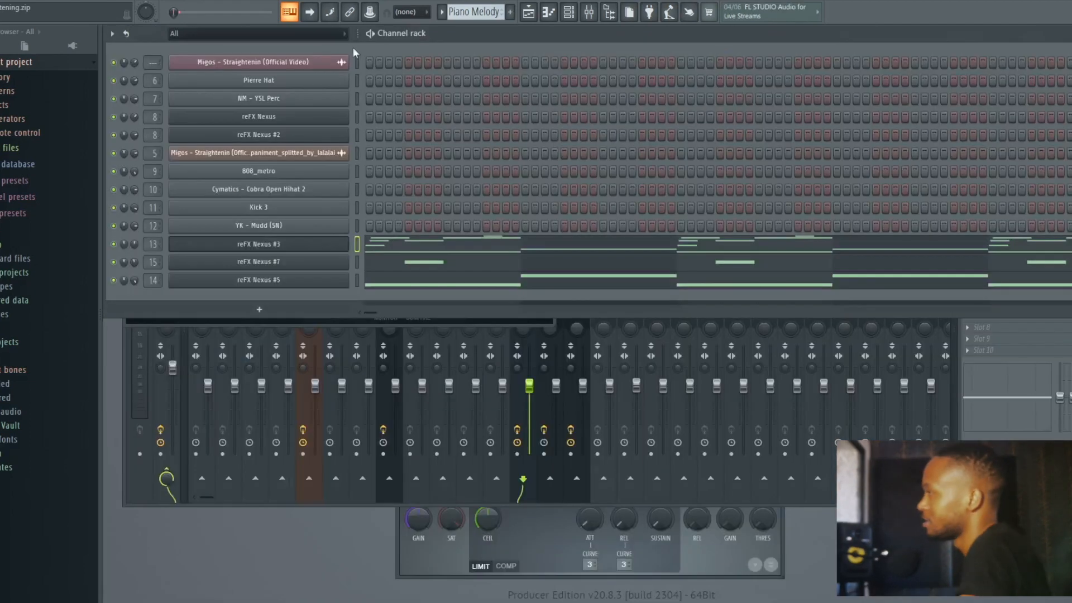
Switch to the Low Flute pattern and open its reFX Nexus instrument to show the preset
key(KP_Subtract)
key(KP_Subtract)
key(KP_Subtract)
key(KP_Subtract)
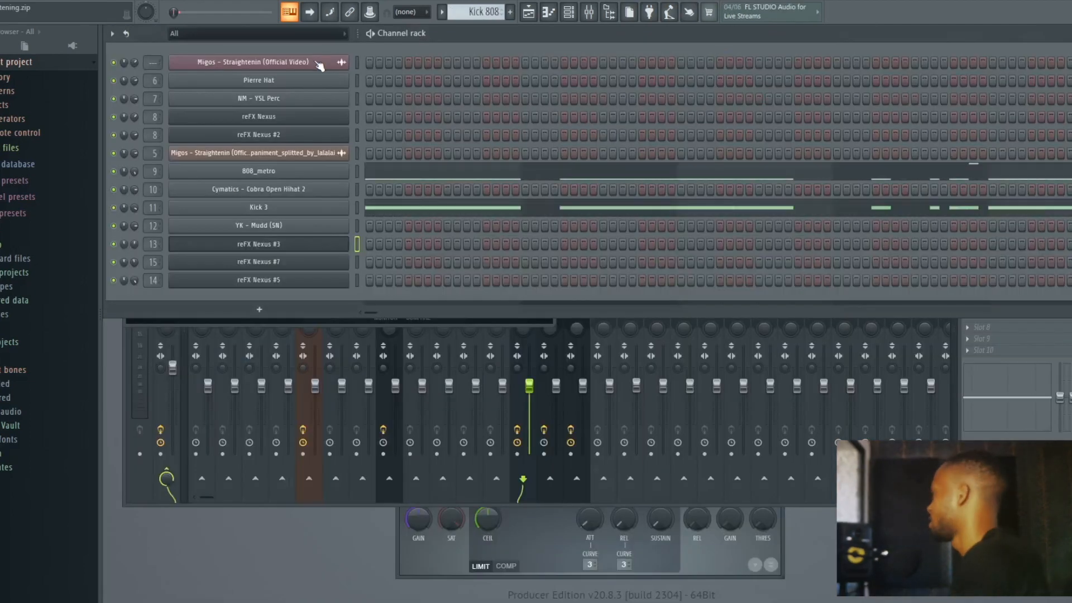
key(KP_Subtract)
key(KP_Subtract)
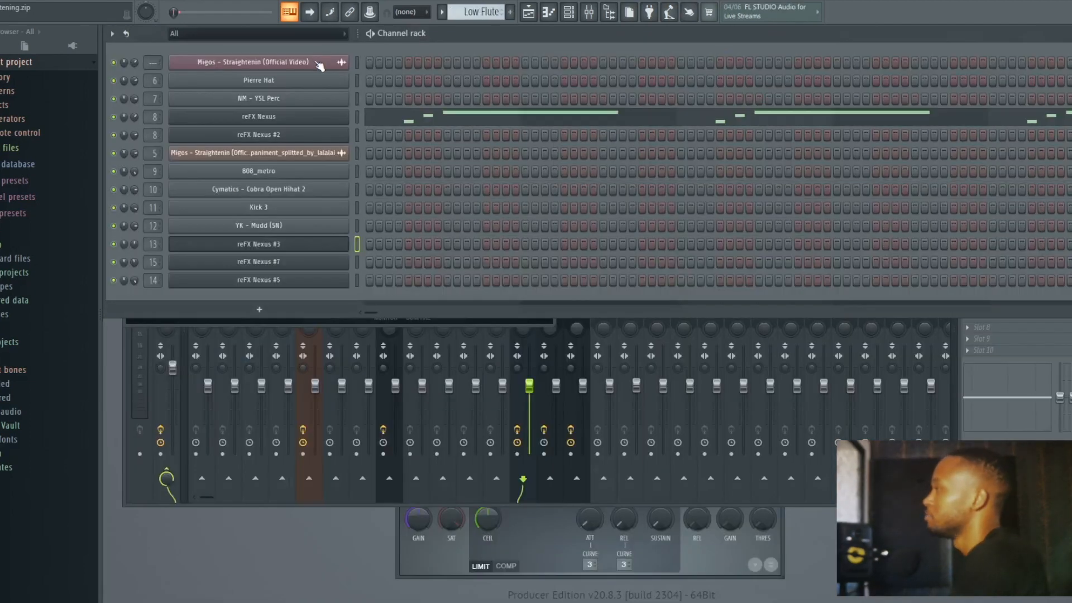
click(262, 117)
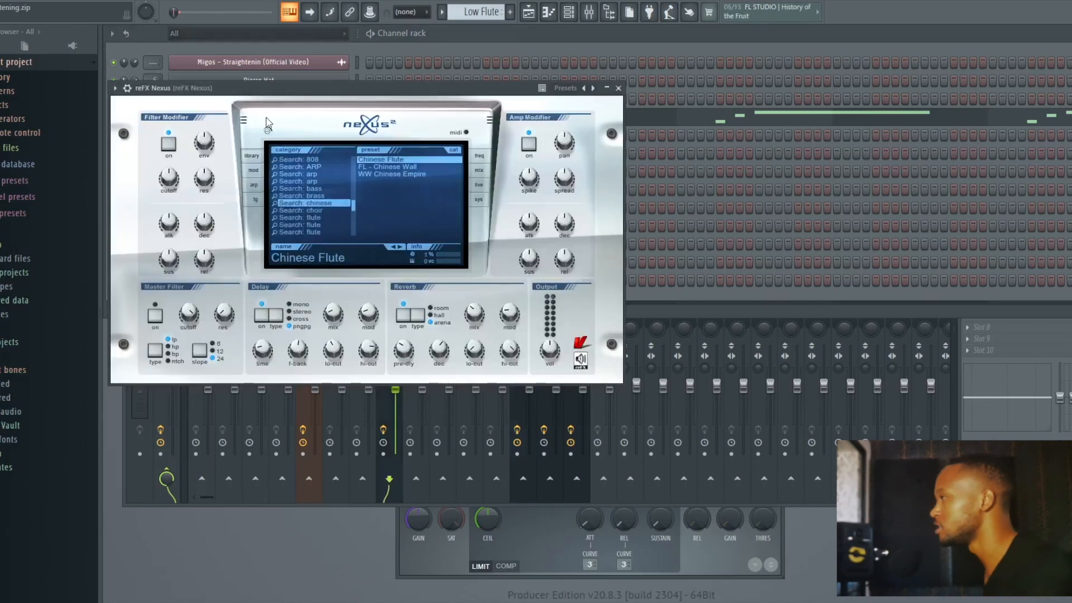
Browse the Nexus preset categories, including Big Orchestra Nexus, London On Da Track, MoneyClipBeatz Trap and Piano, without loading a preset
drag(353, 206, 357, 160)
click(320, 195)
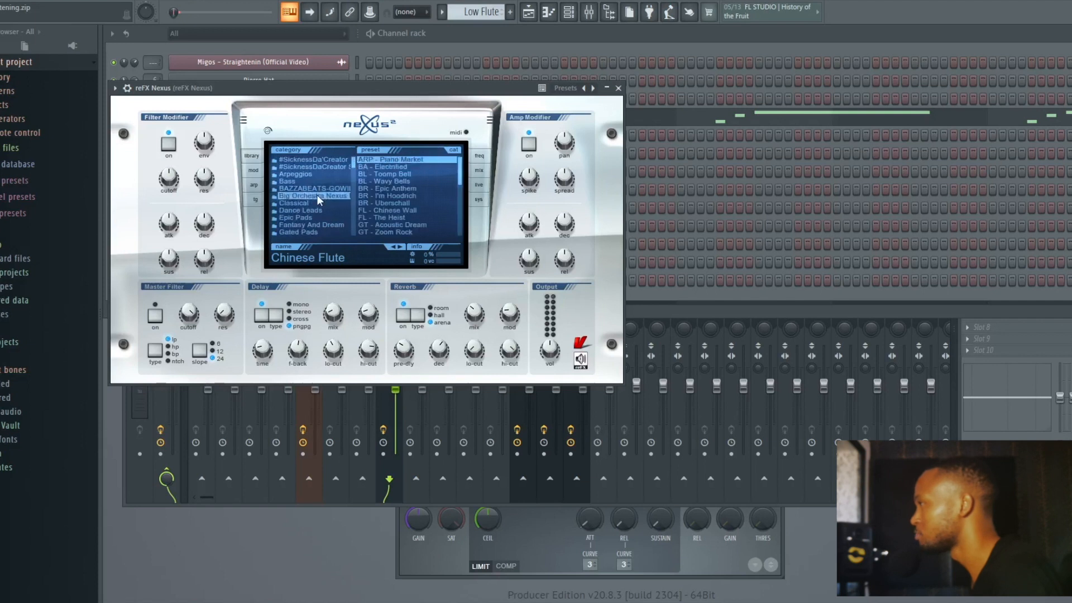
drag(458, 178, 461, 229)
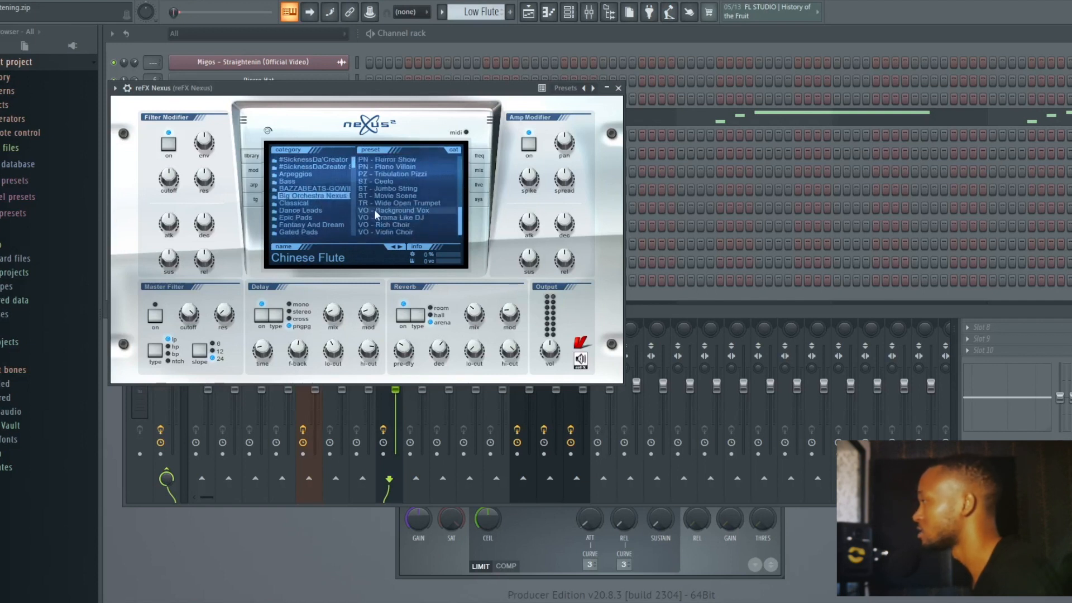
scroll(353, 168, down, 3)
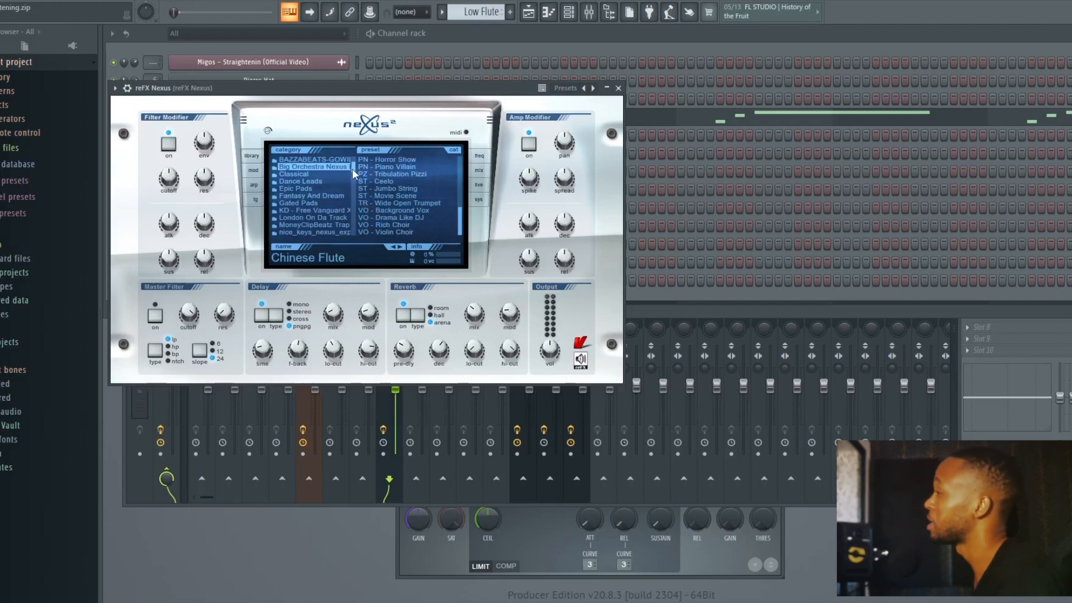
click(343, 181)
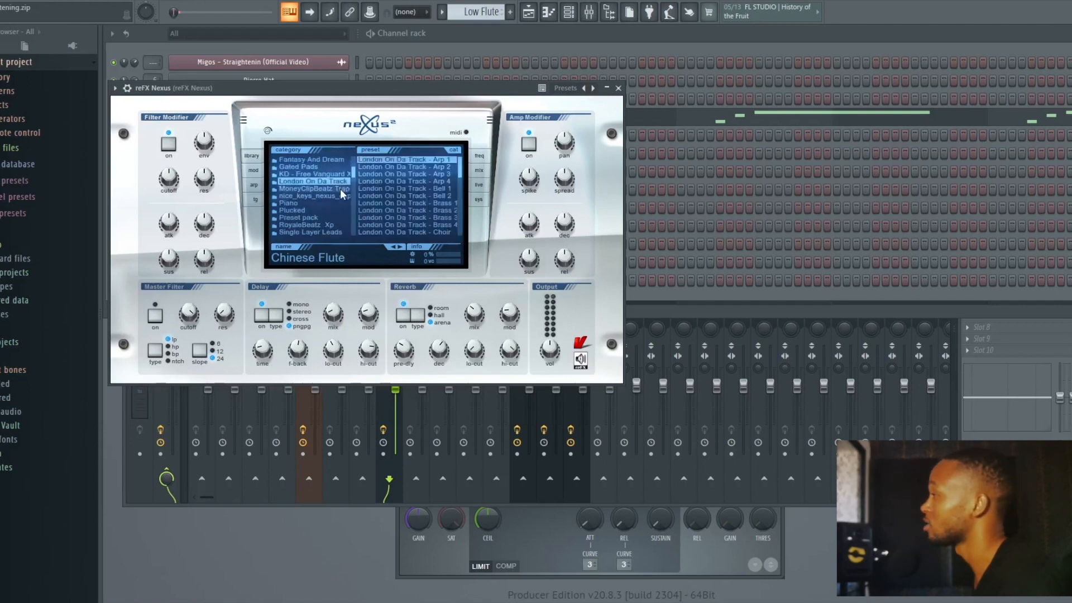
click(341, 189)
click(339, 196)
click(326, 203)
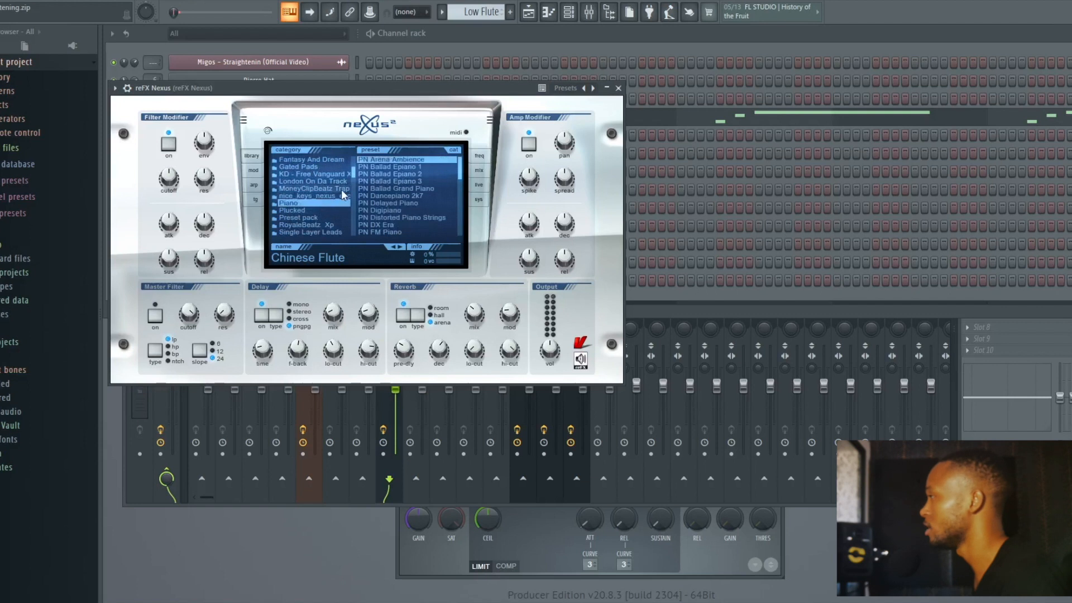
drag(351, 174, 361, 143)
click(525, 48)
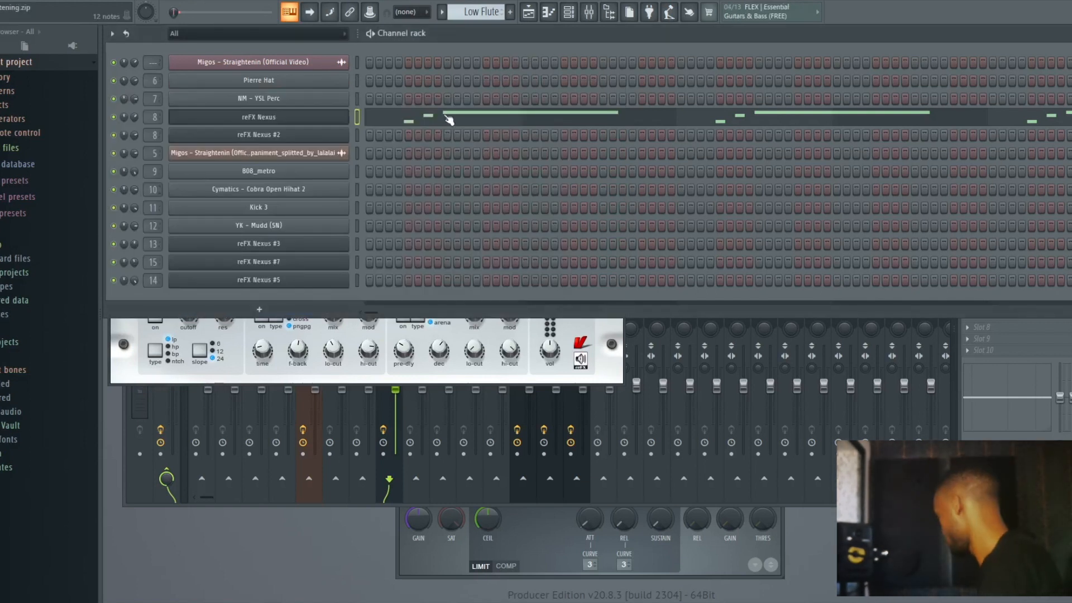
Open the Low Flute notes in the piano roll and play them back
click(471, 114)
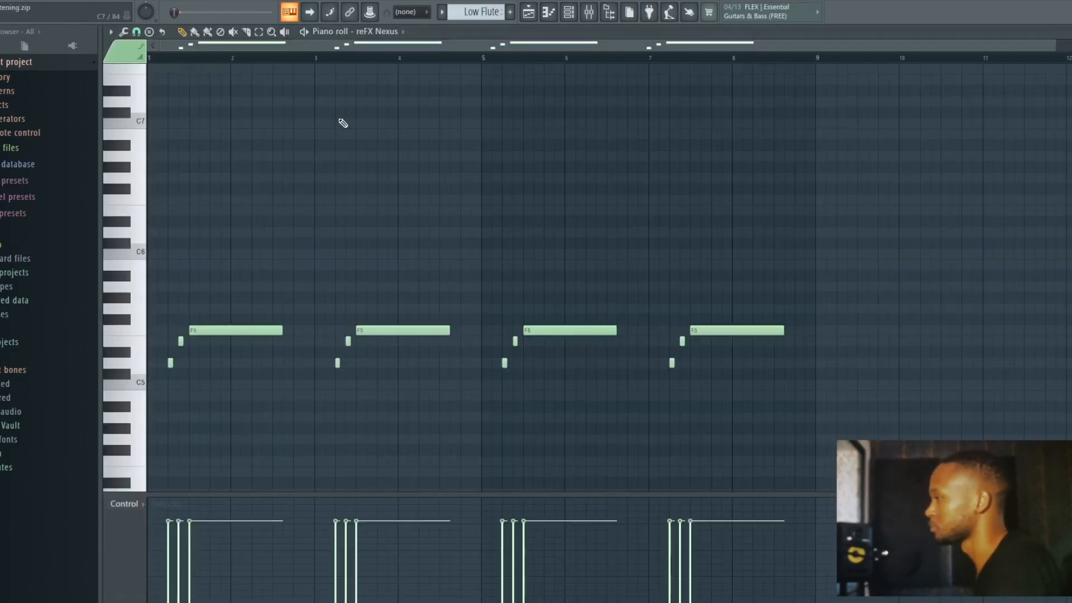
key(space)
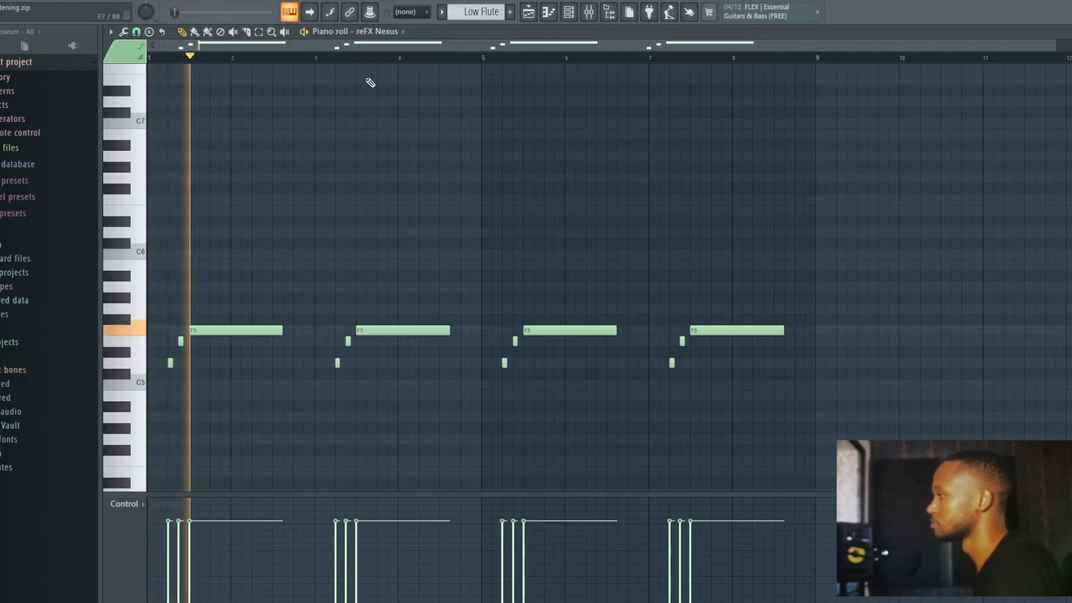
key(space)
key(Escape)
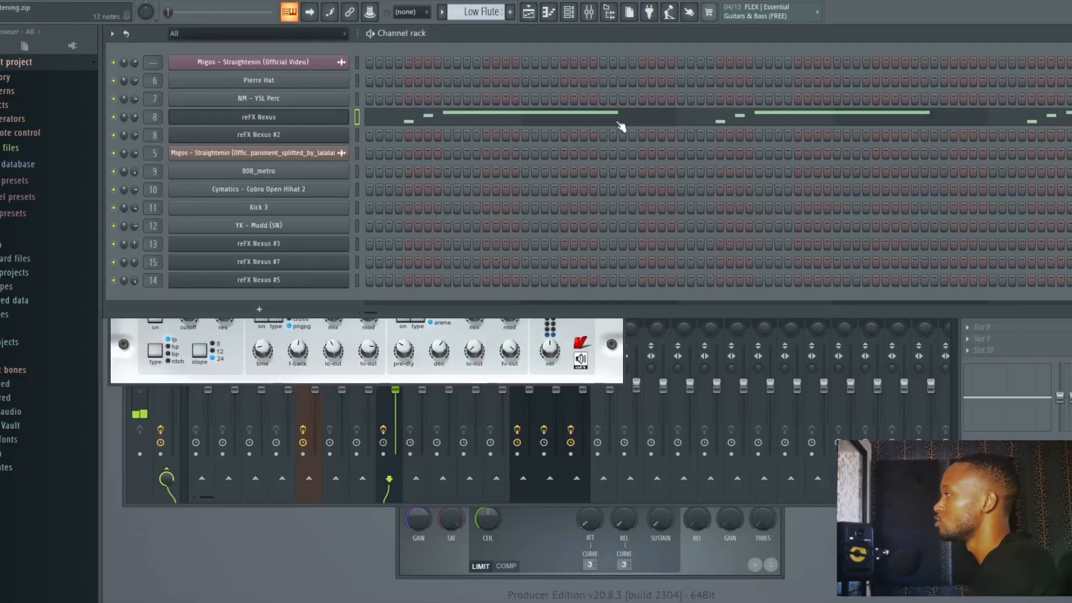
Switch to the Flute pattern and play back its reFX Nexus notes in the piano roll
key(Right)
key(Right)
key(Right)
key(Right)
key(Right)
key(Right)
key(Right)
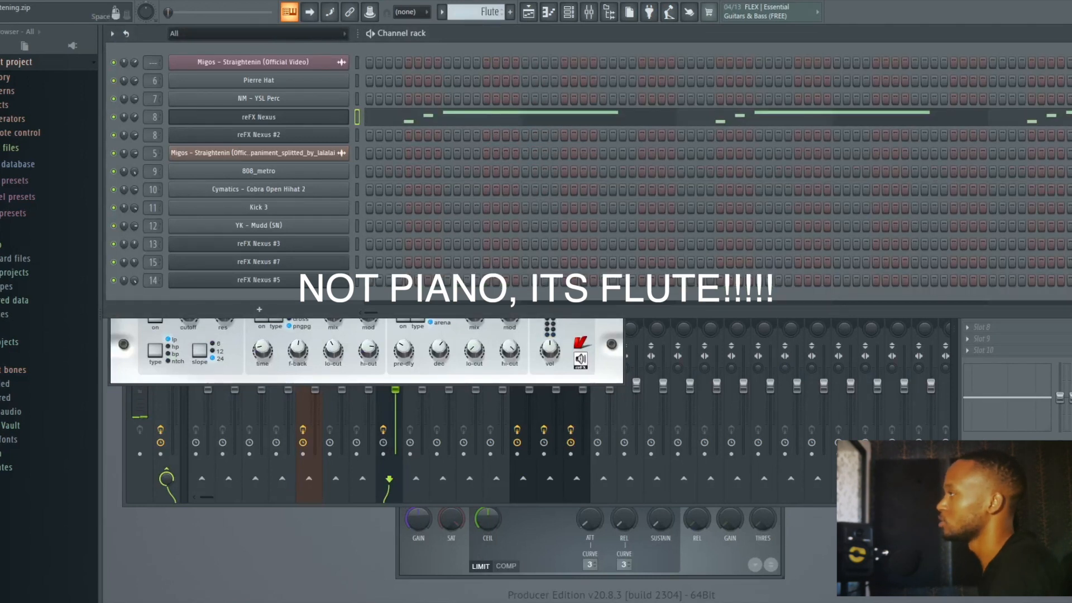
click(505, 124)
key(space)
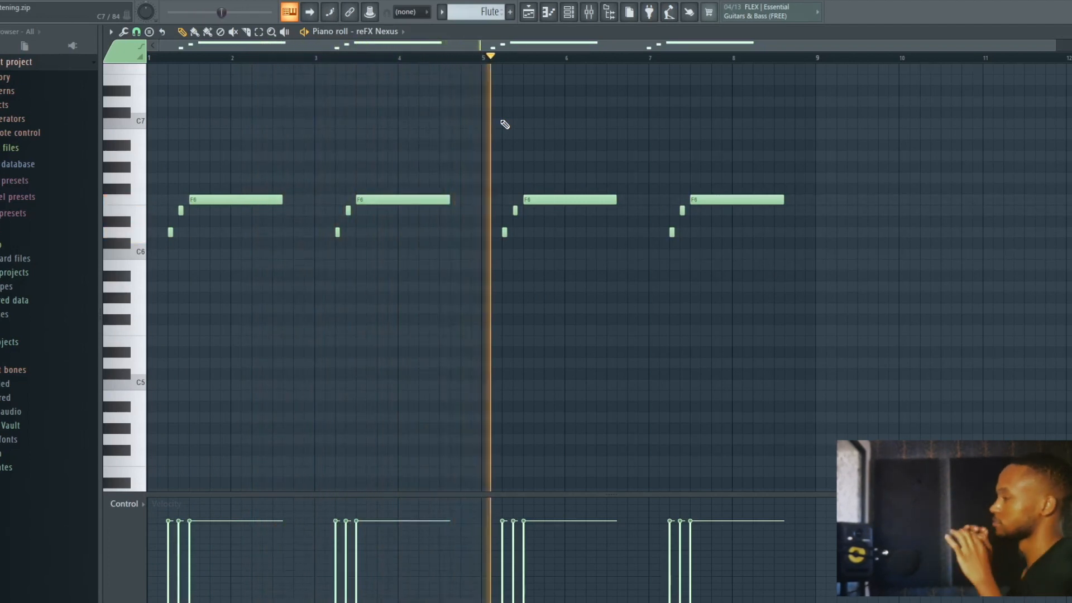
key(space)
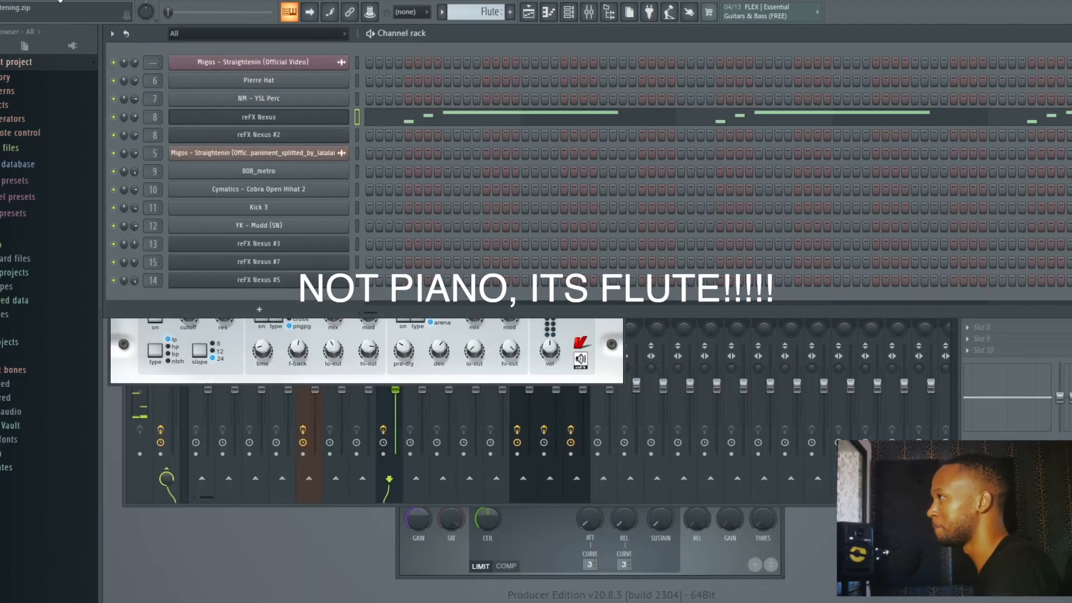
Mute playlist tracks 4 to 8 and set the playback position to bar 9
click(60, 1)
click(56, 13)
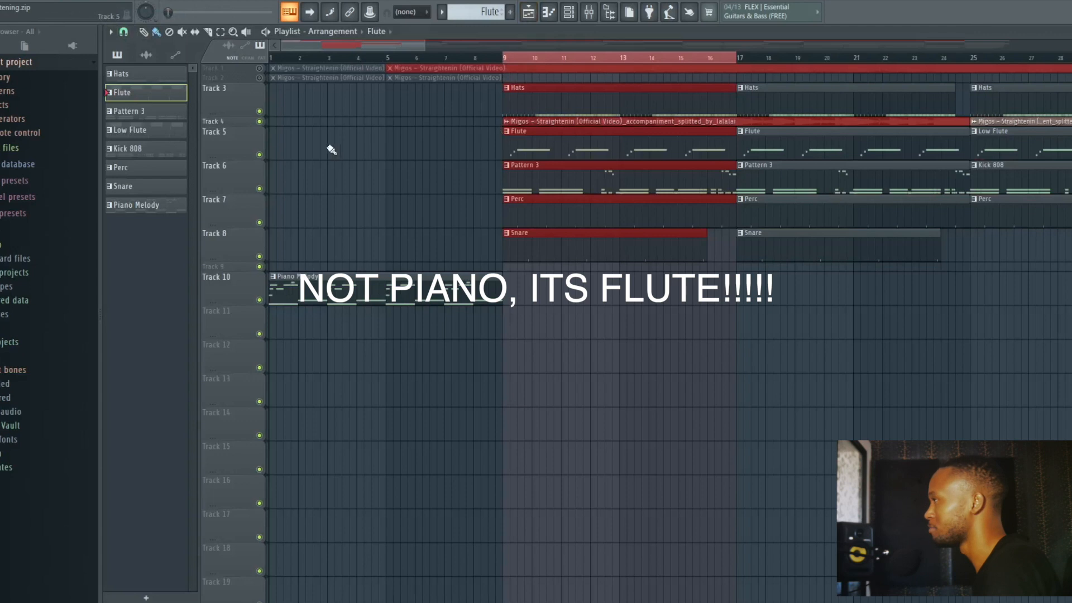
drag(259, 122, 260, 258)
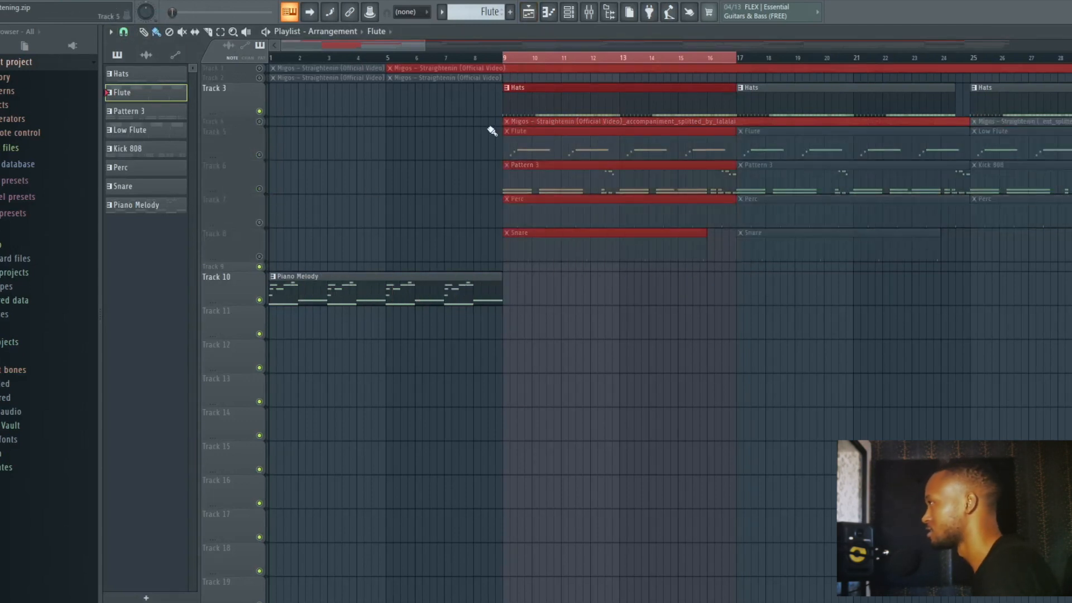
click(506, 60)
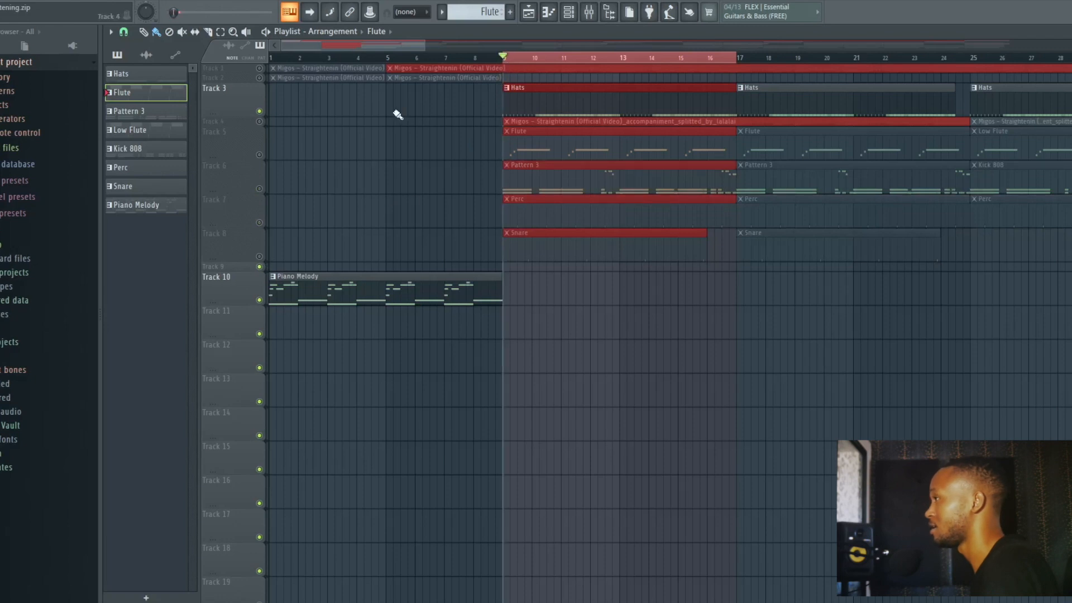
Mute the Hats on track 3, unmute the Flute on track 5, and play the section back
click(259, 112)
click(259, 154)
key(space)
key(space)
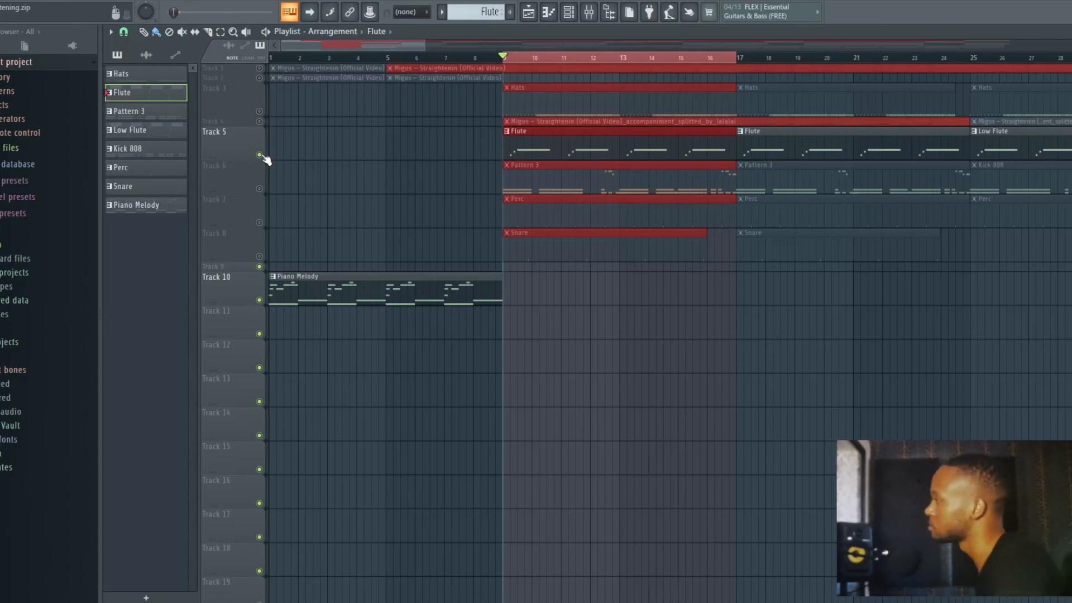
Unmute the Hats on track 3, then open the Pierre Hat sampler and move its window clear of the channel names
click(260, 111)
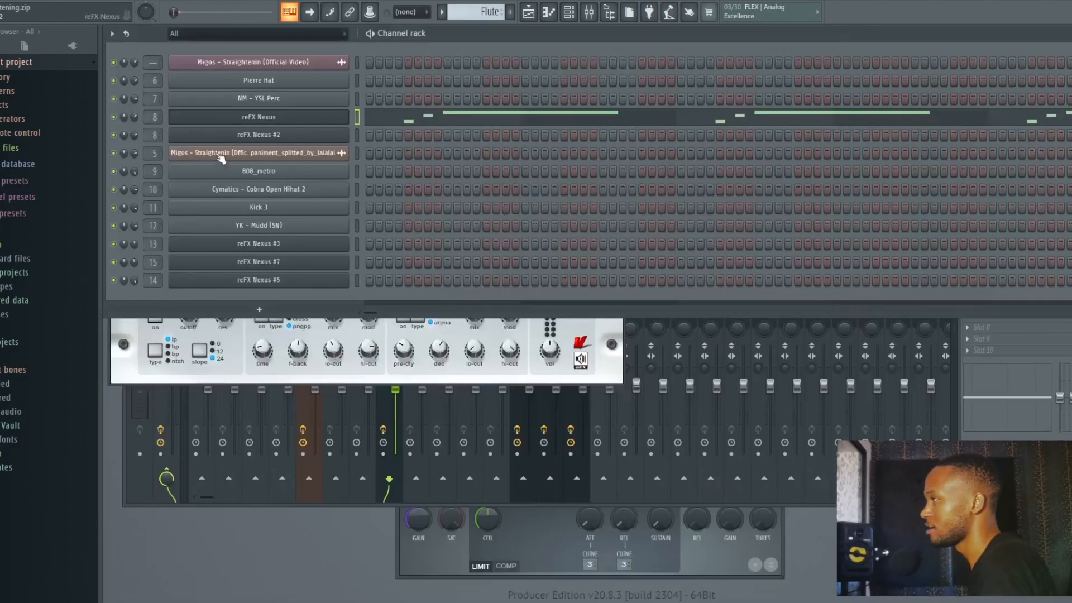
click(268, 85)
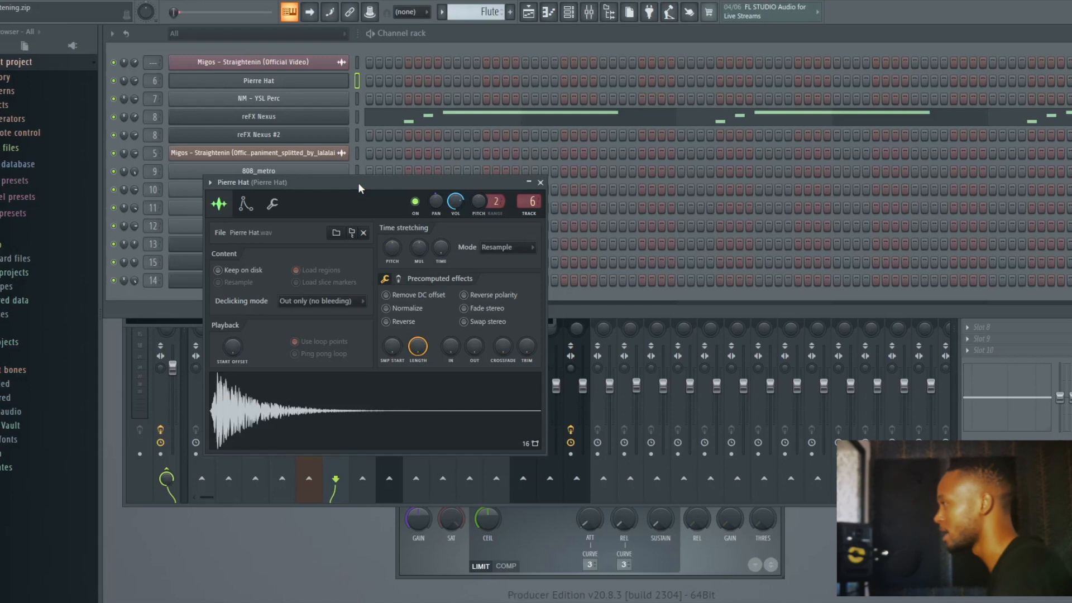
drag(358, 182, 451, 141)
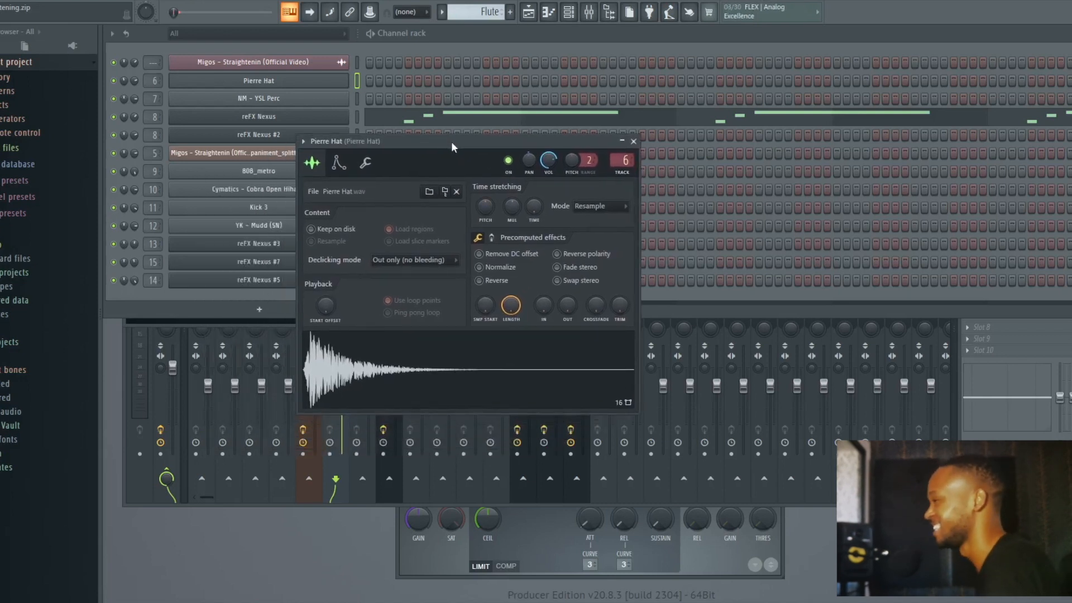
drag(449, 145, 647, 109)
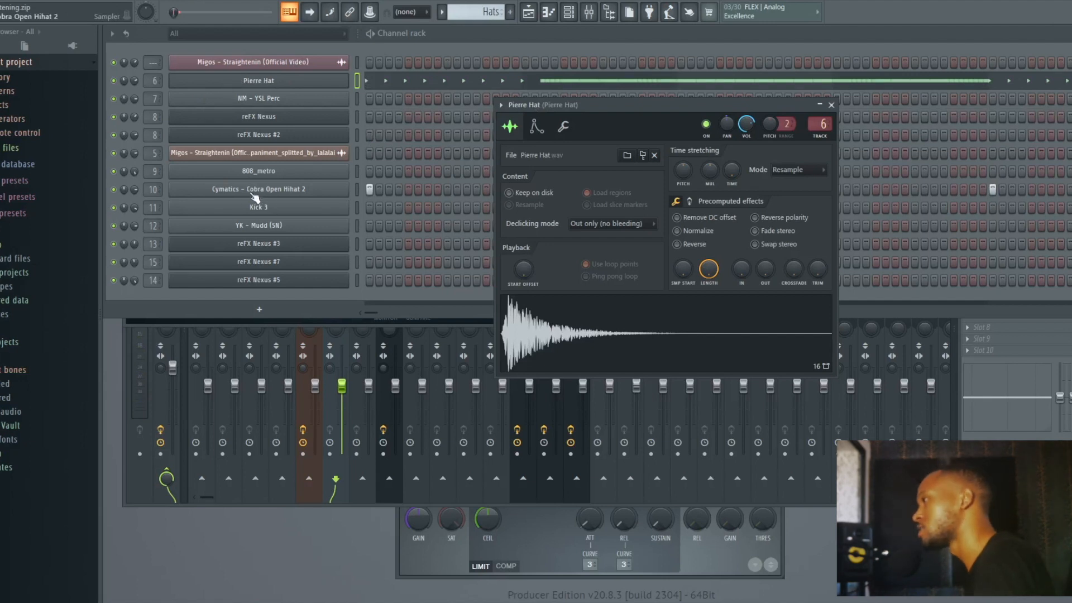
Open the Pierre Hat notes of the Hats pattern in the piano roll and play them back
click(458, 46)
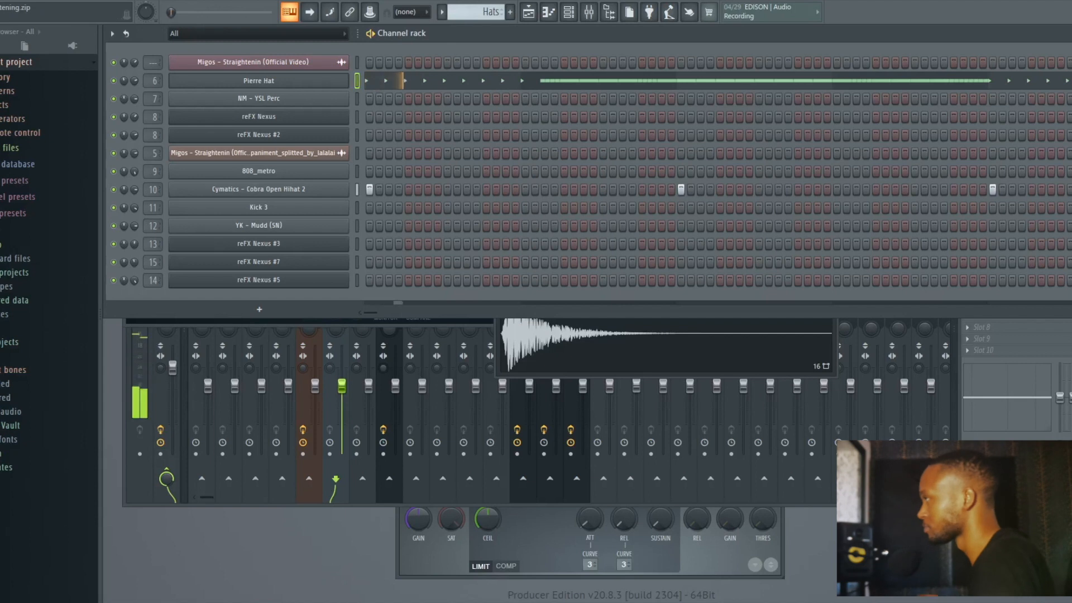
click(610, 82)
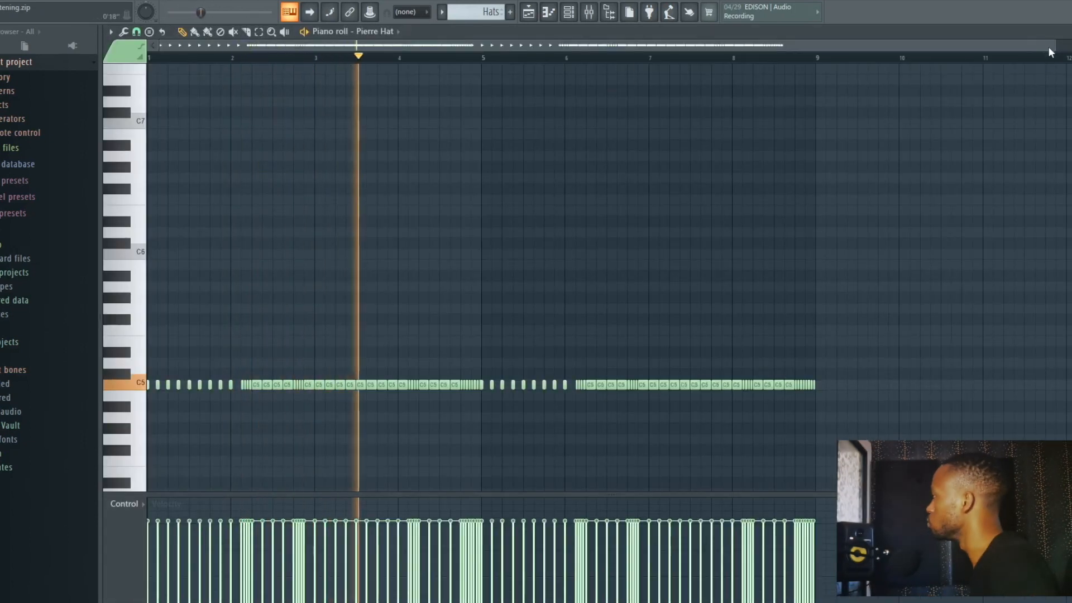
drag(1052, 46, 773, 161)
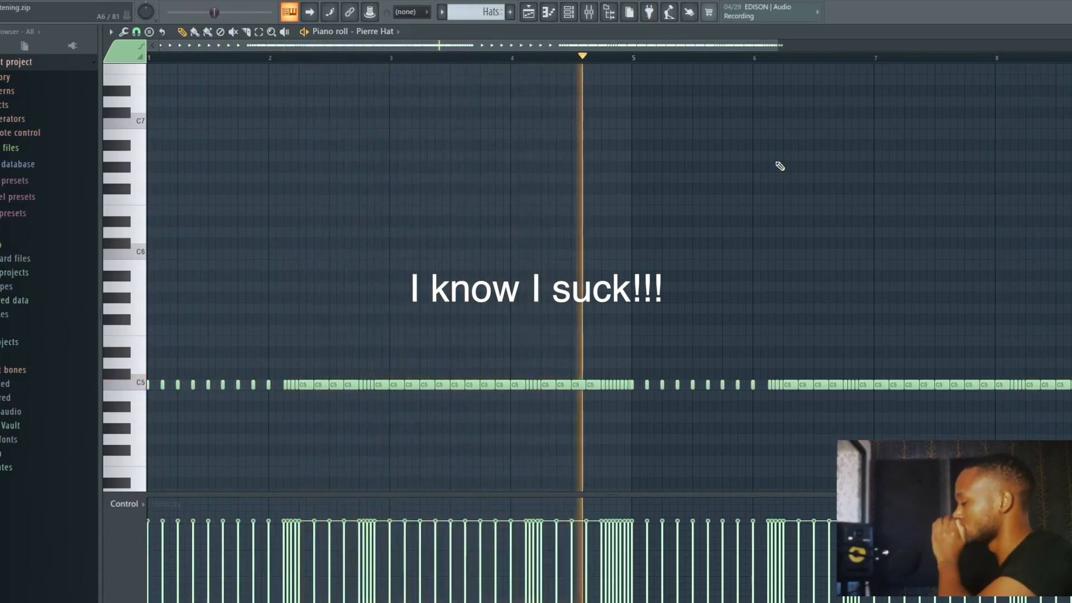
key(space)
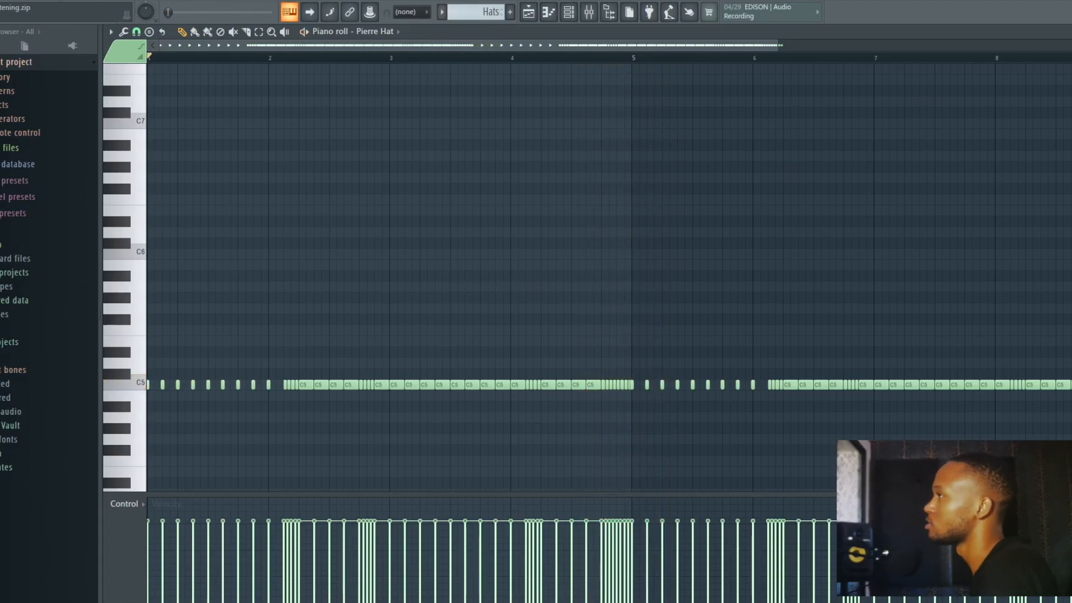
Return to the playlist and play the Hats together with the Flute from bar 9
click(53, 1)
click(63, 13)
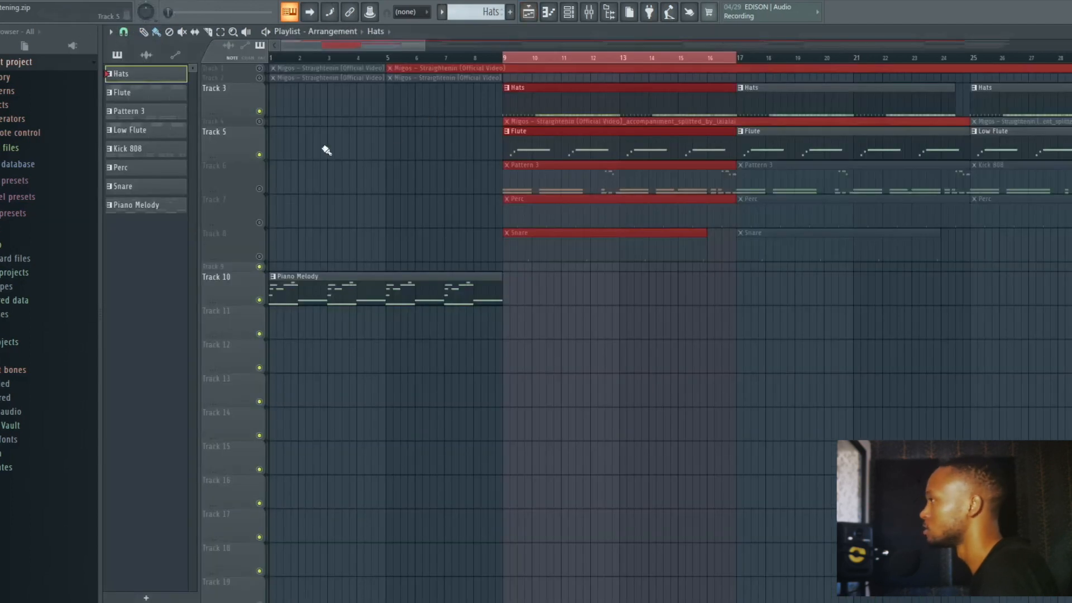
key(space)
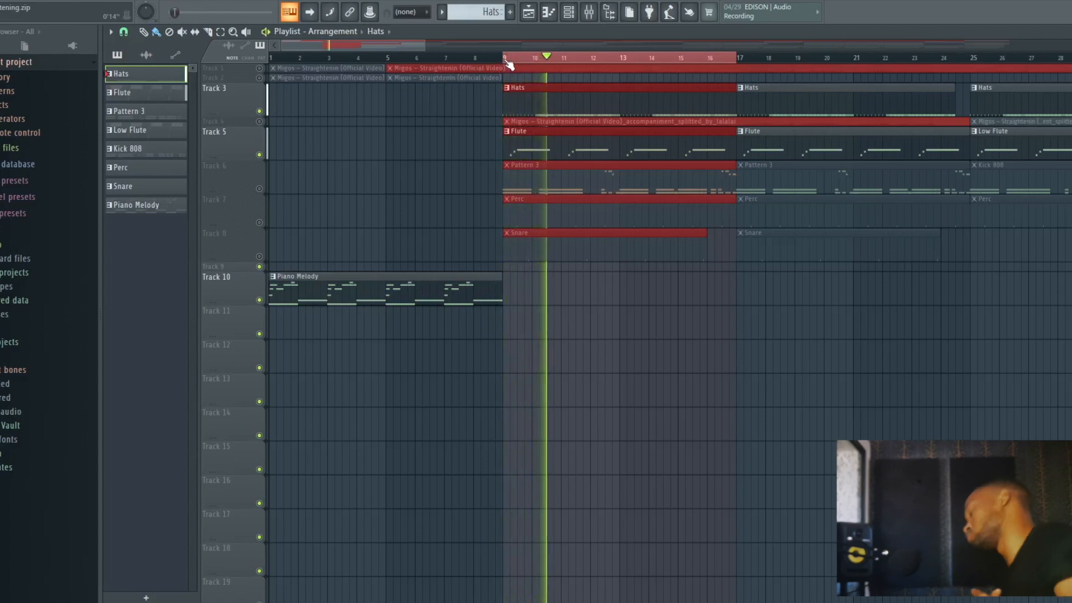
key(space)
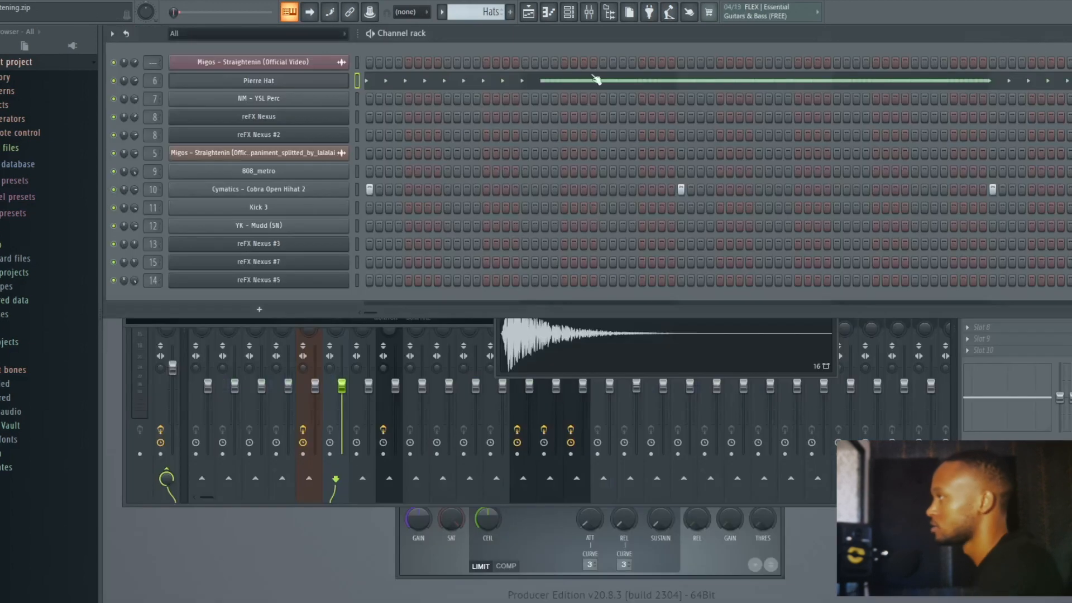
Switch to the Perc pattern, open the NM - YSL Perc sampler and audition its sound
key(KP_Add)
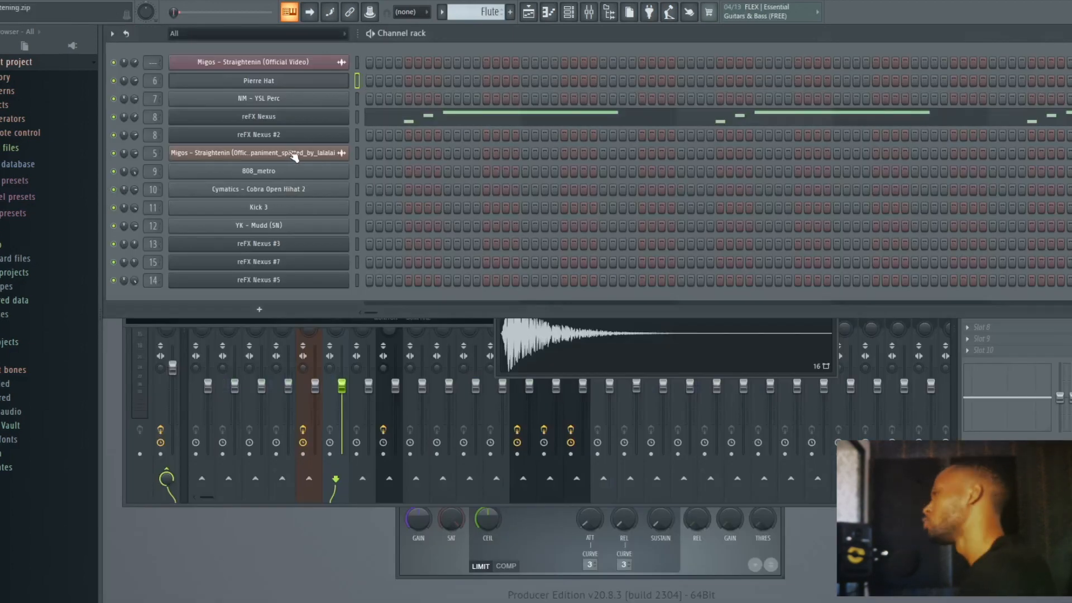
key(KP_Subtract)
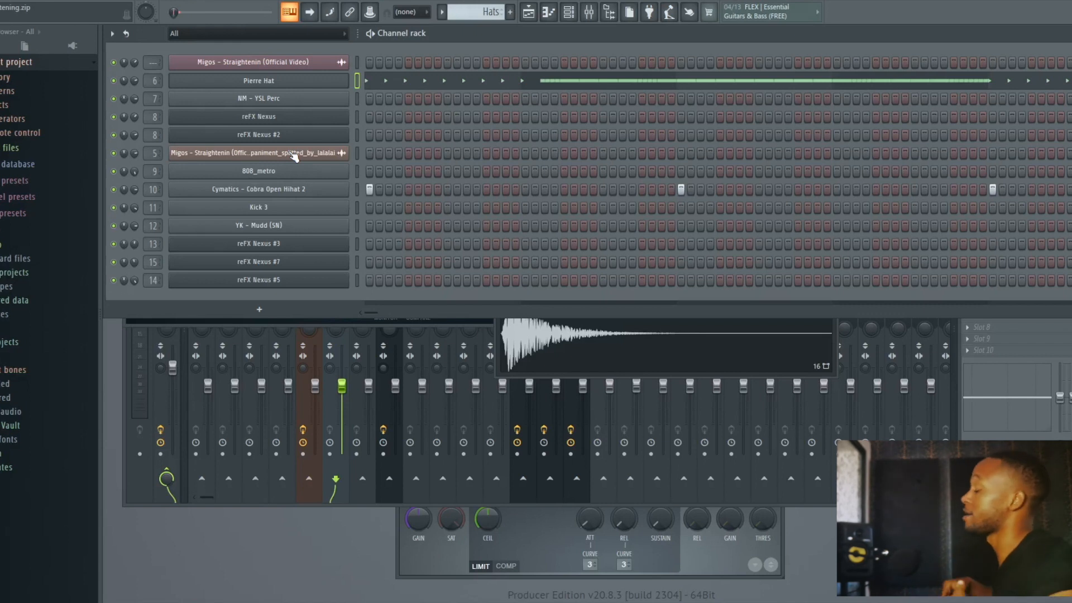
key(KP_Add)
key(KP_Add)
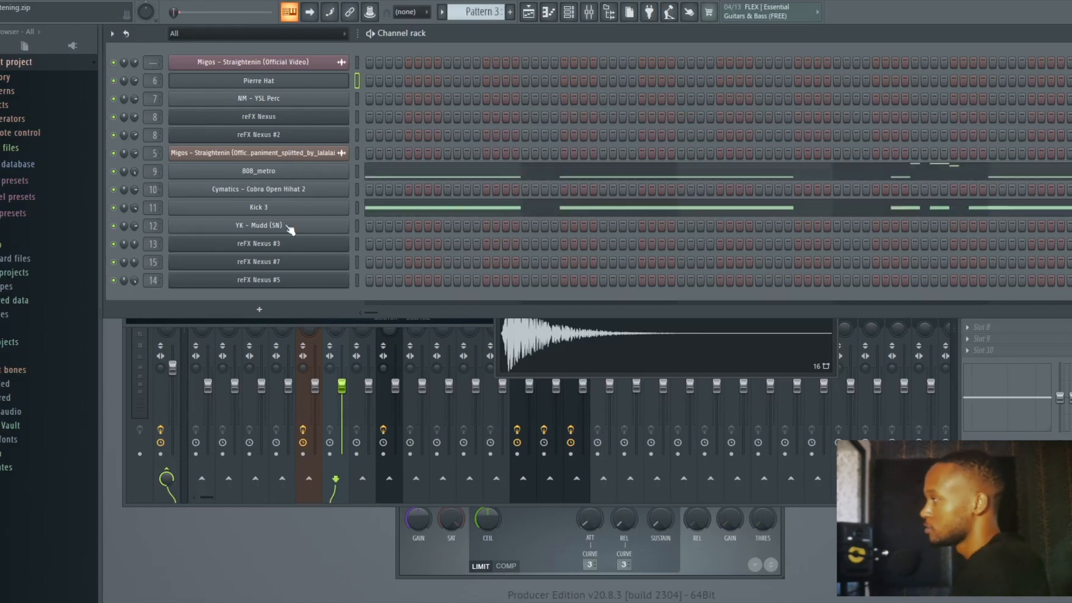
key(KP_Add)
key(KP_Add)
key(KP_Add)
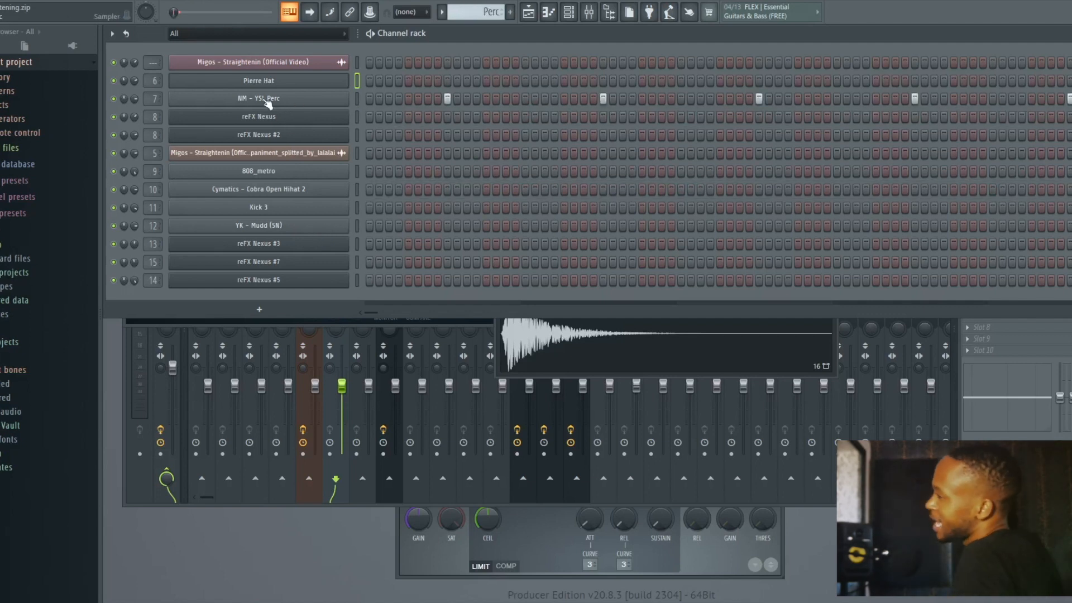
click(269, 104)
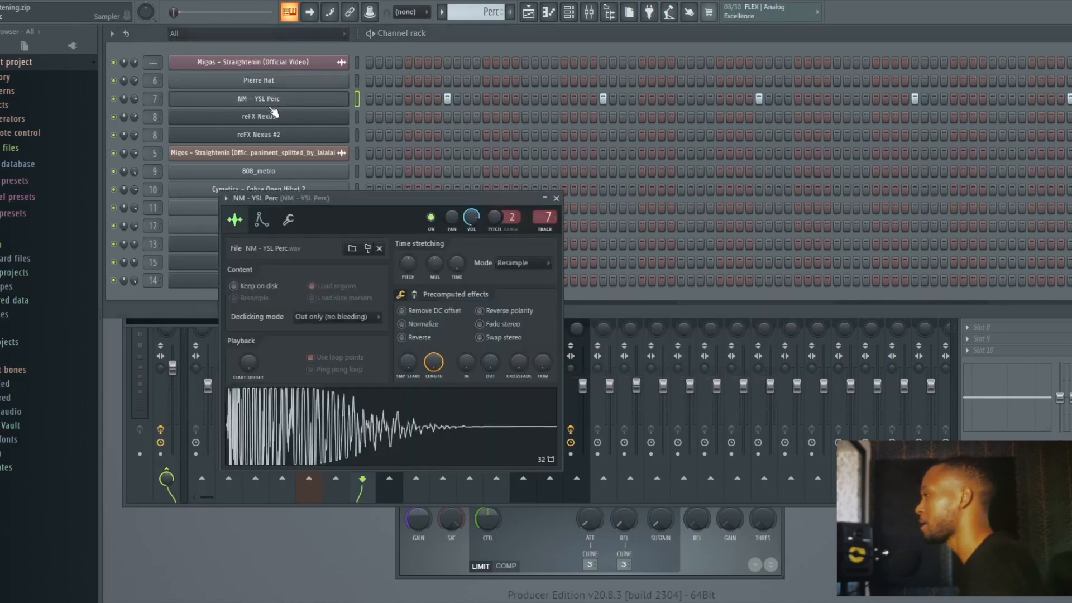
click(288, 441)
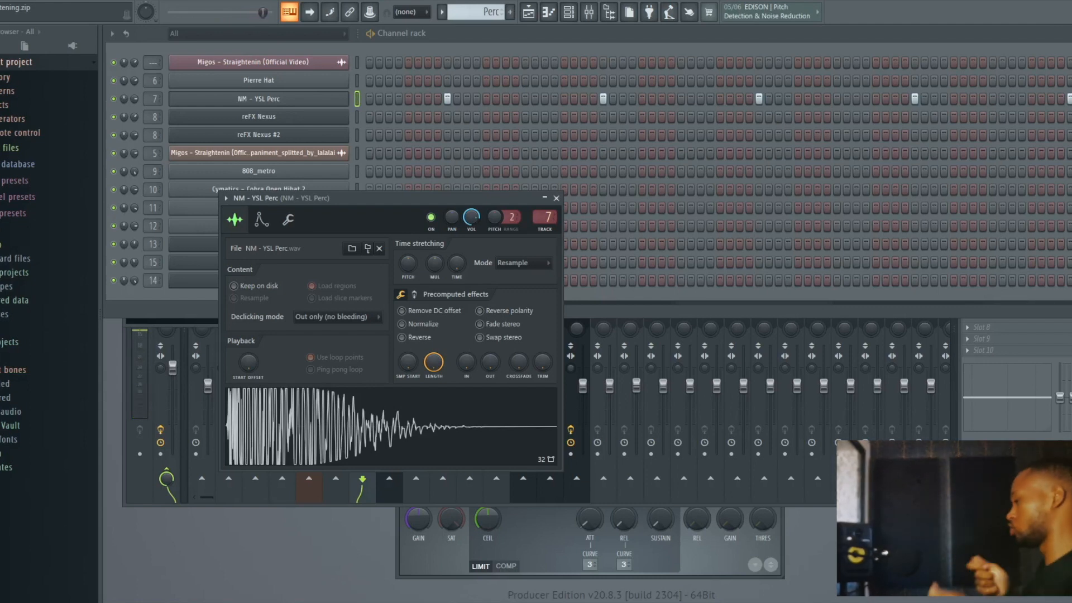
key(space)
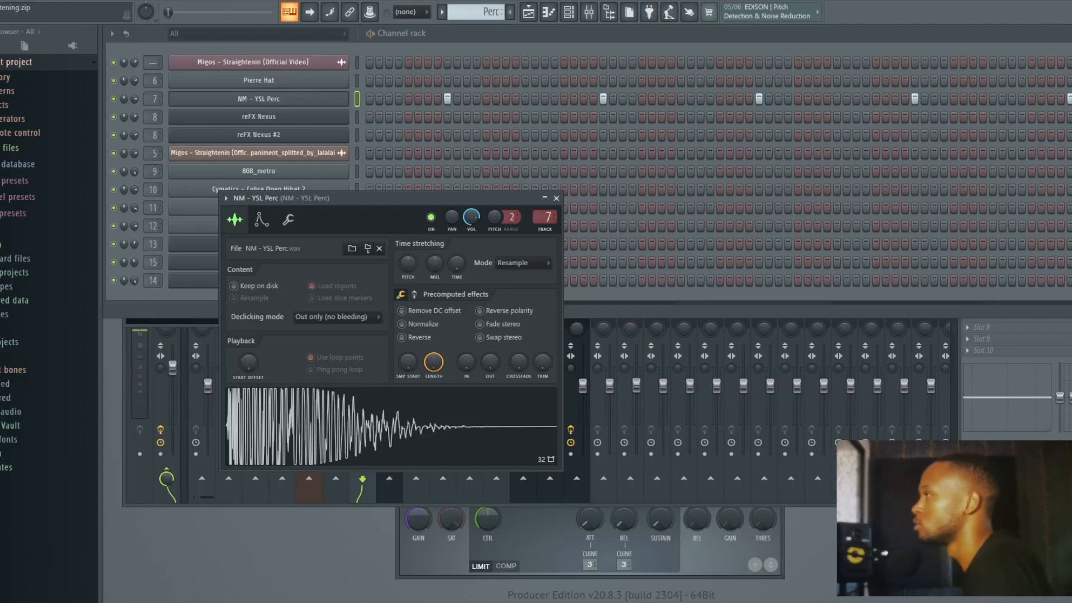
Unmute the Perc on playlist track 7 and play the section back from bar 9
click(64, 1)
click(68, 14)
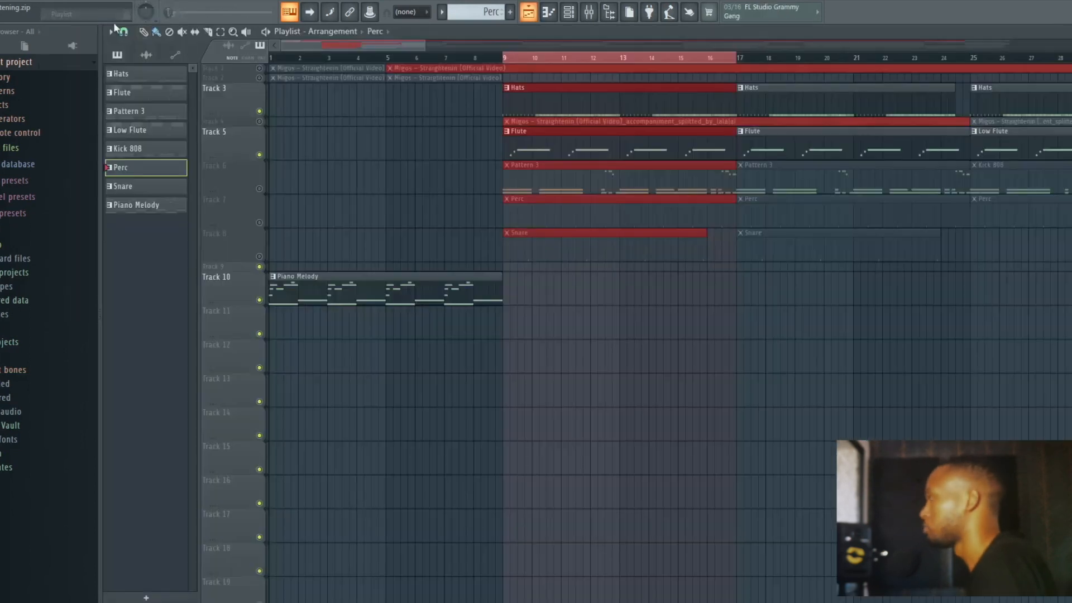
click(260, 223)
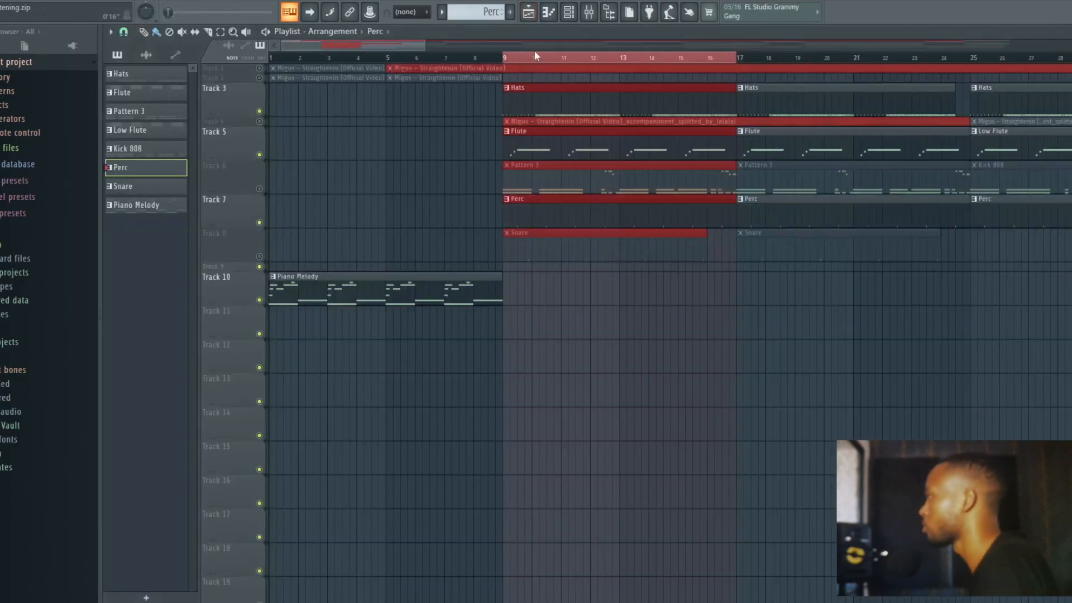
click(505, 58)
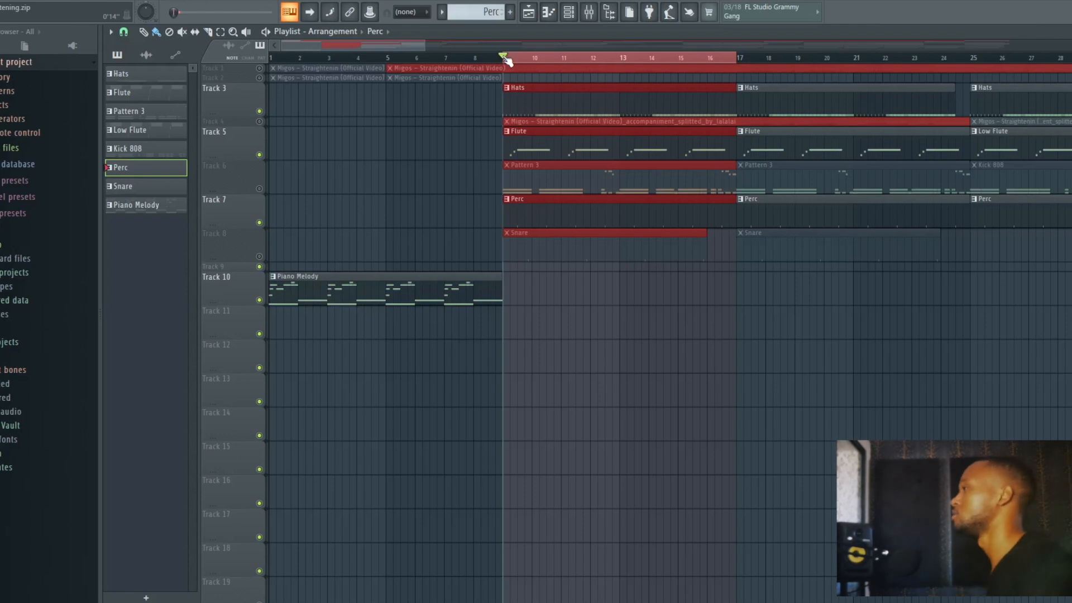
key(space)
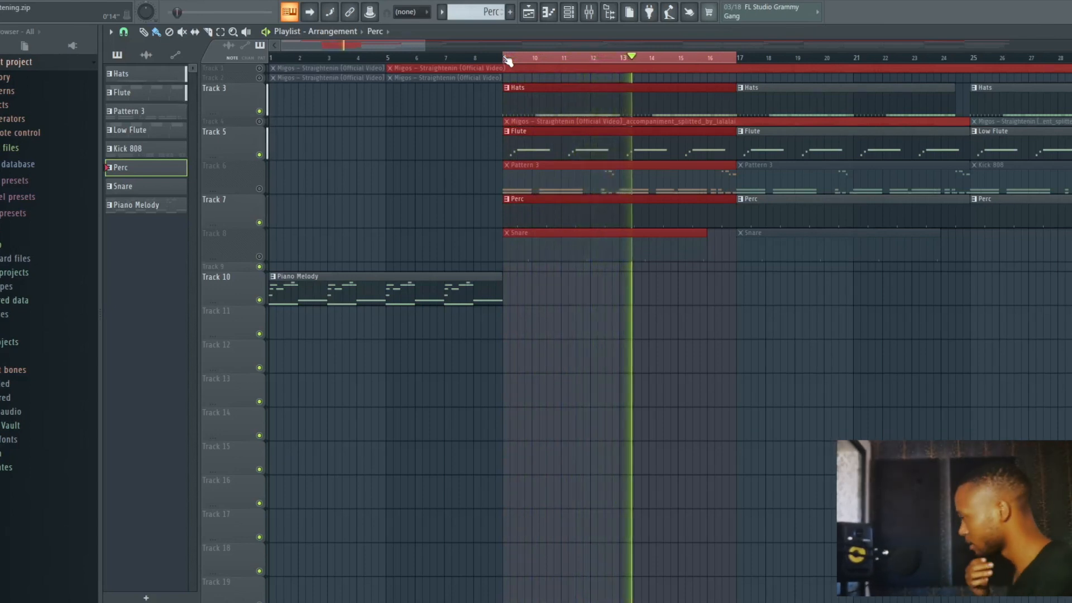
key(space)
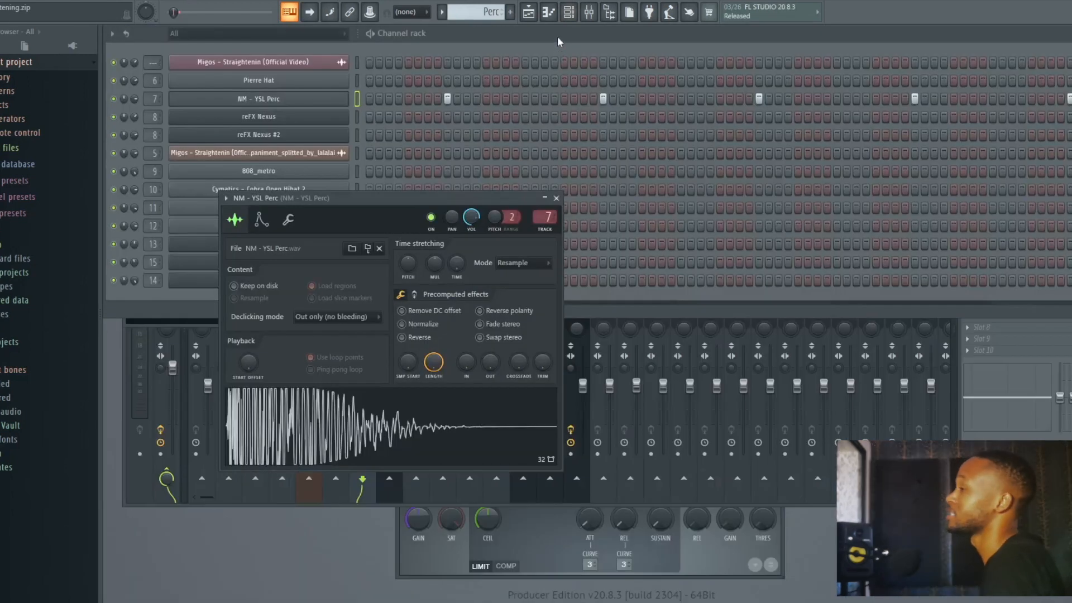
Switch to the Snare pattern and inspect the YK - Mudd (SN) sampler, moving its window clear of the channel names
click(556, 36)
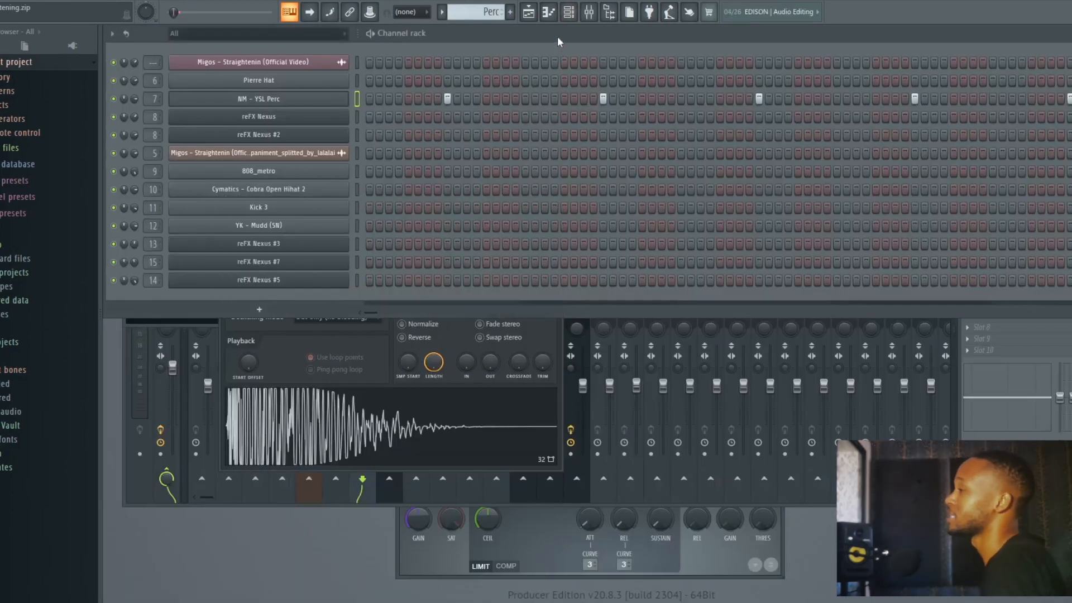
key(Right)
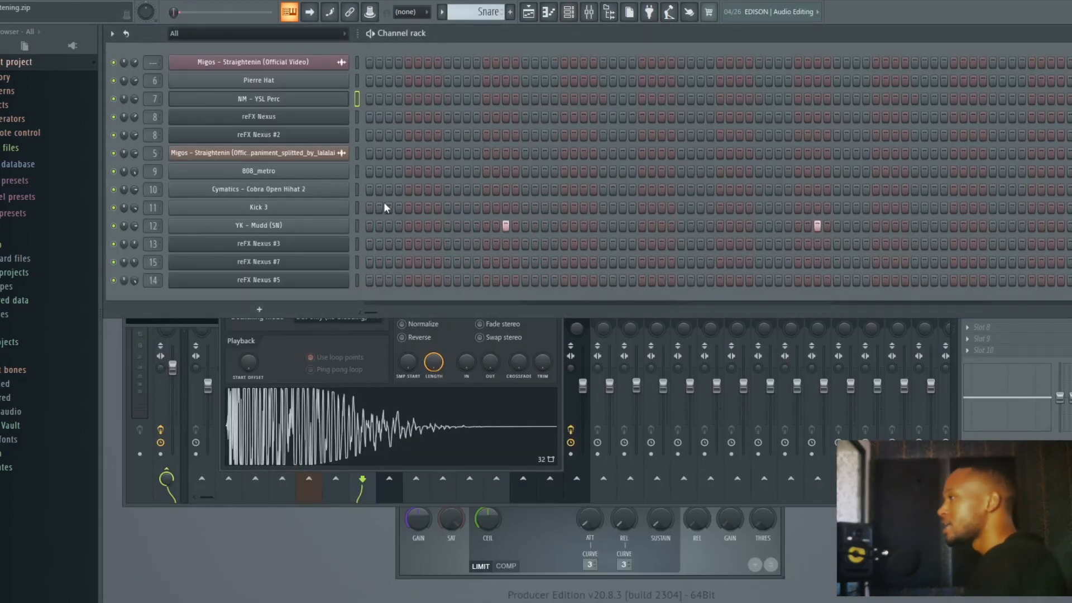
click(301, 230)
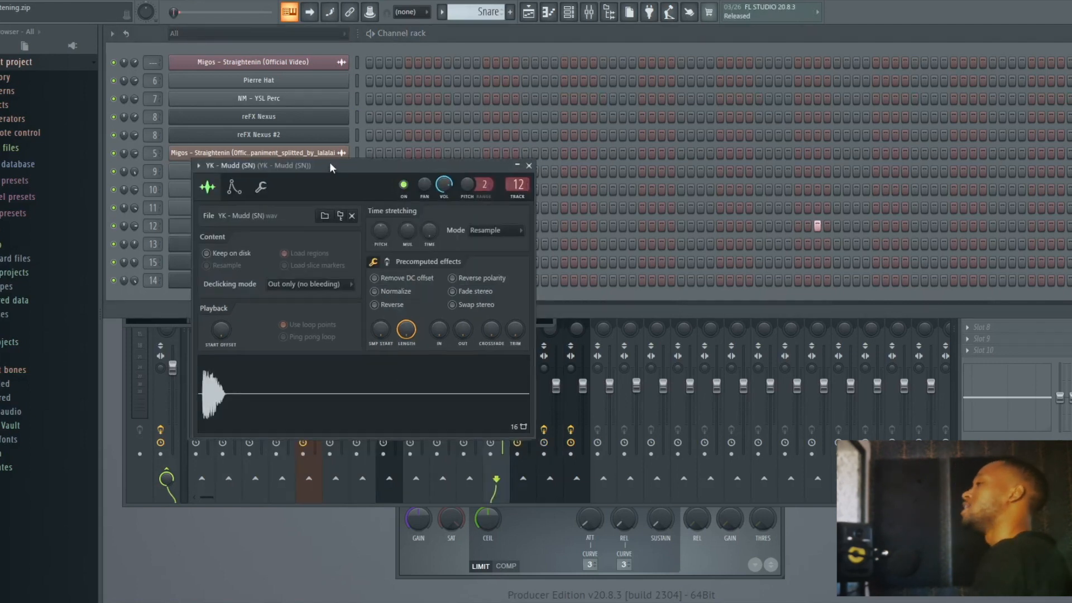
drag(330, 164, 493, 91)
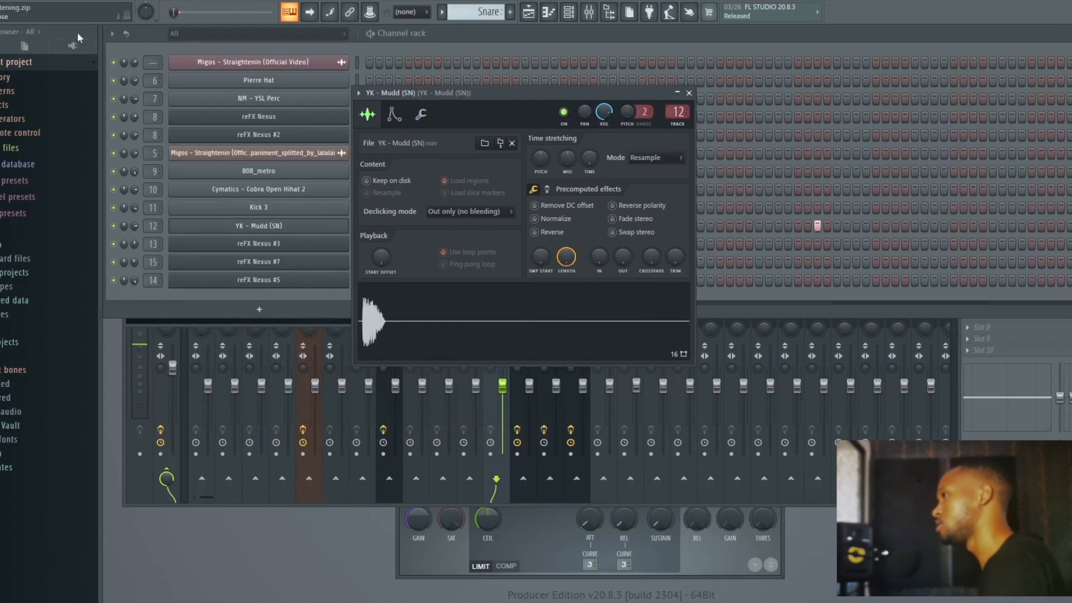
click(718, 36)
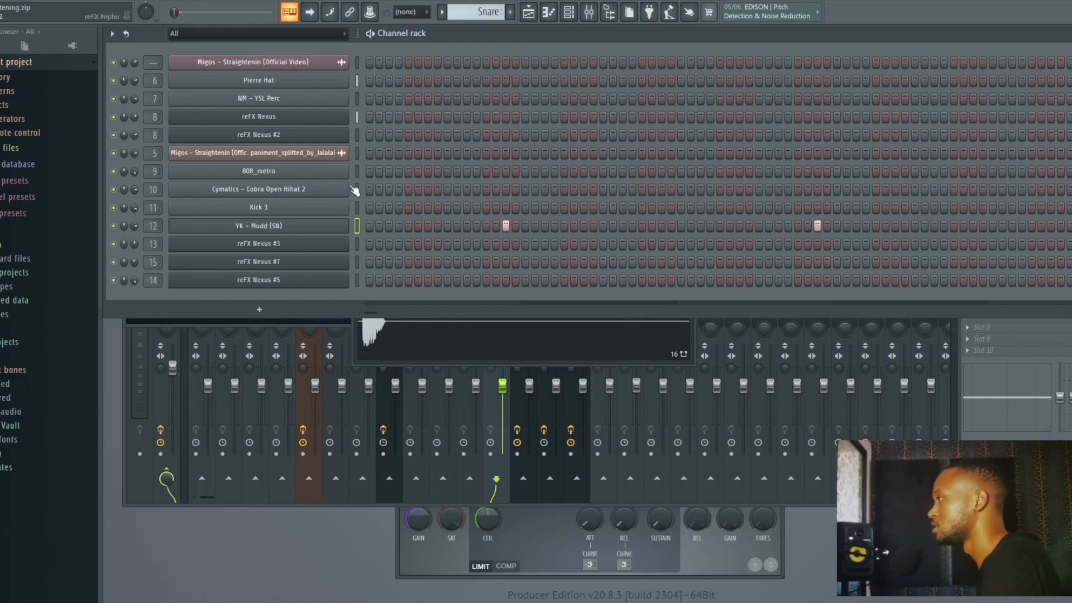
Unmute the Snare on playlist track 8 and play the section back
click(55, 1)
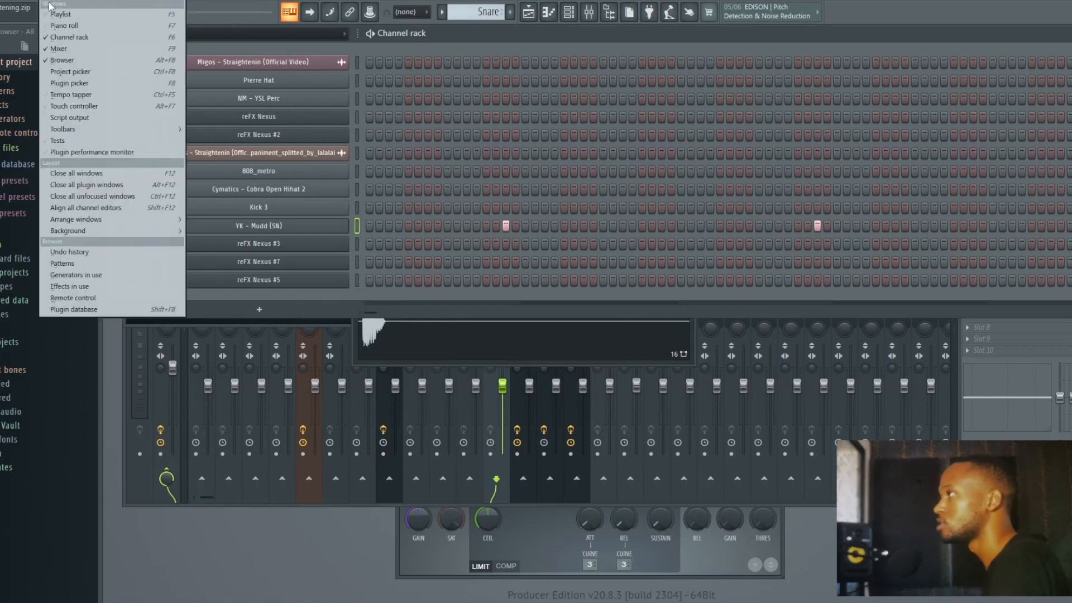
click(58, 11)
click(259, 257)
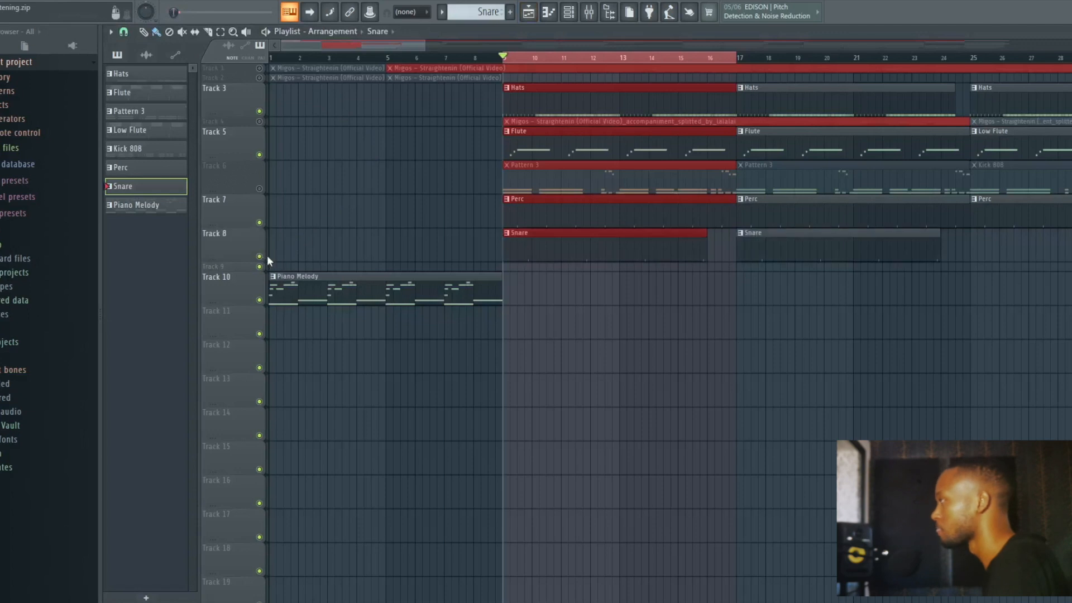
key(space)
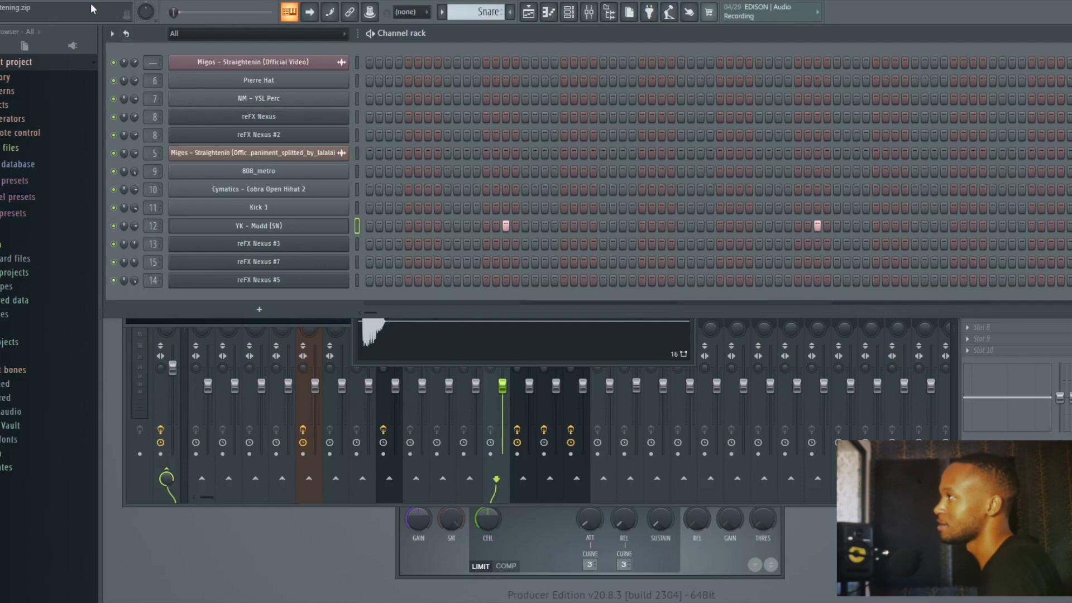
click(49, 1)
click(55, 15)
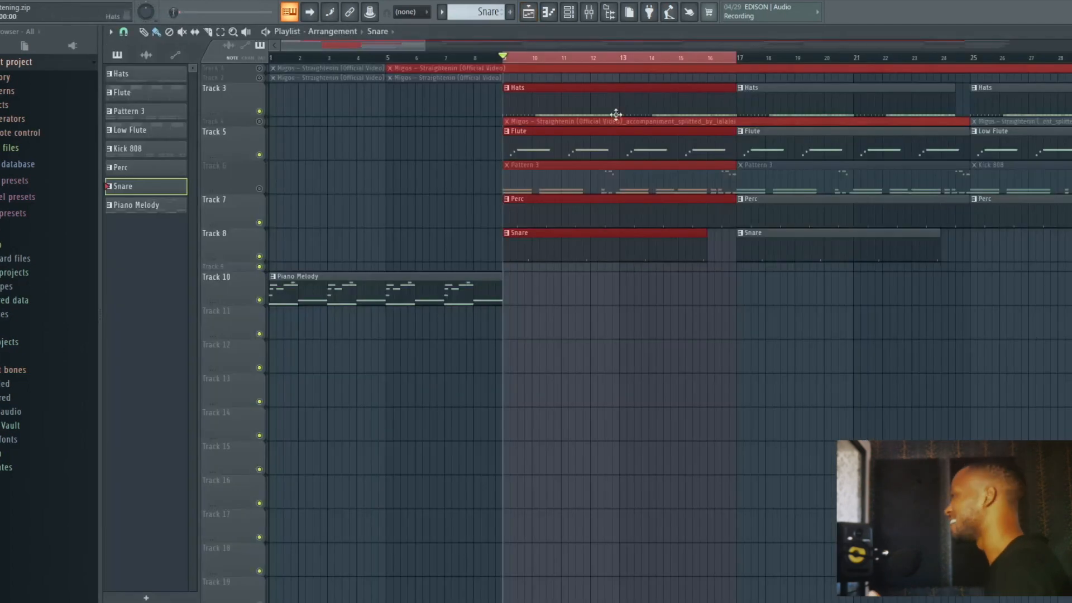
click(1070, 31)
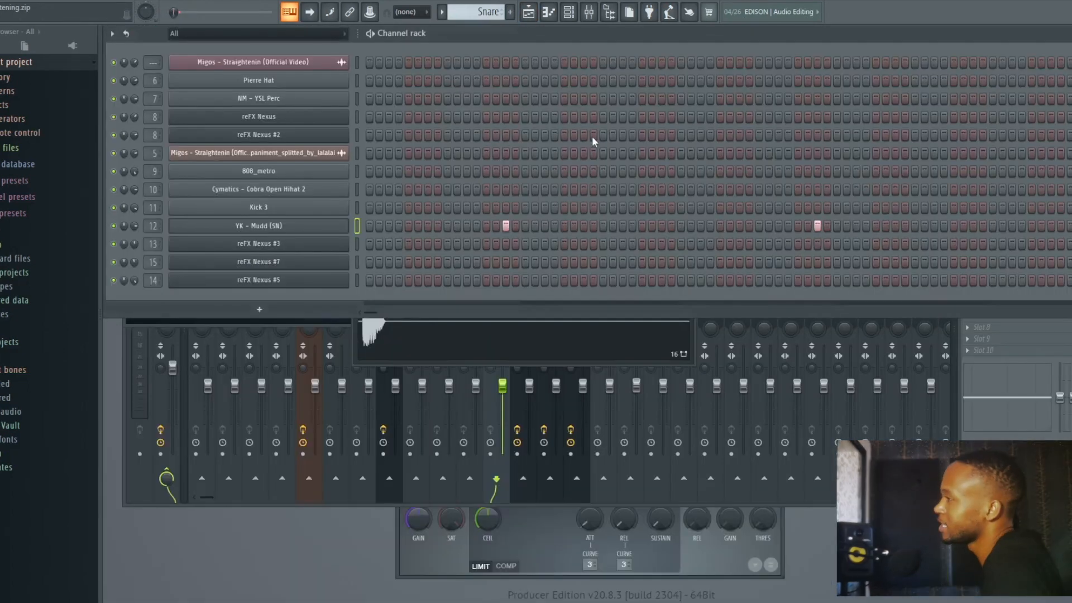
Switch the channel rack to the Kick 808 pattern
key(KP_Subtract)
key(KP_Subtract)
key(KP_Subtract)
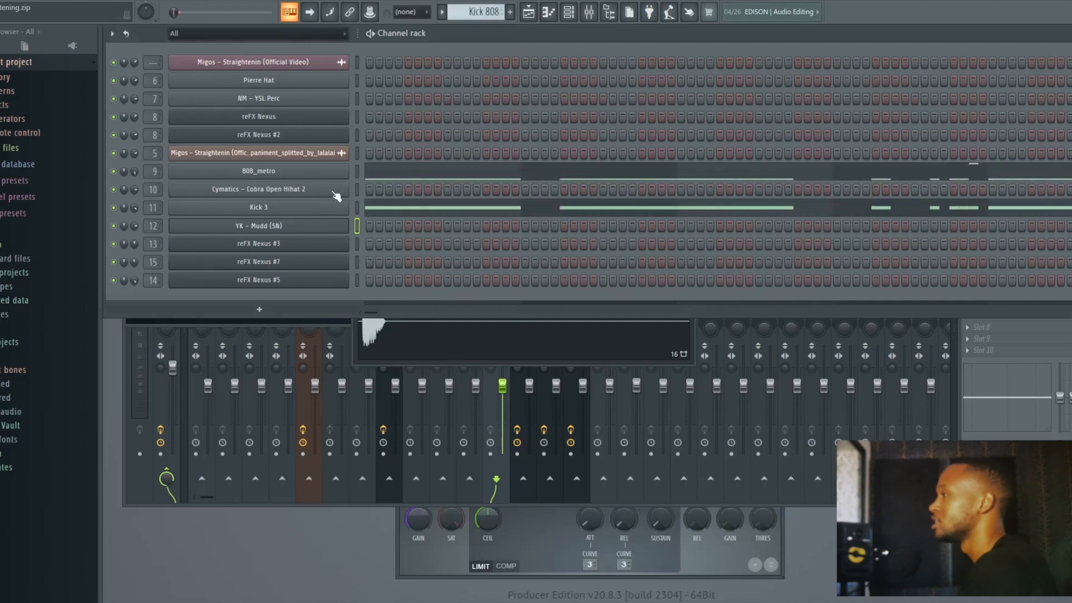
key(KP_Add)
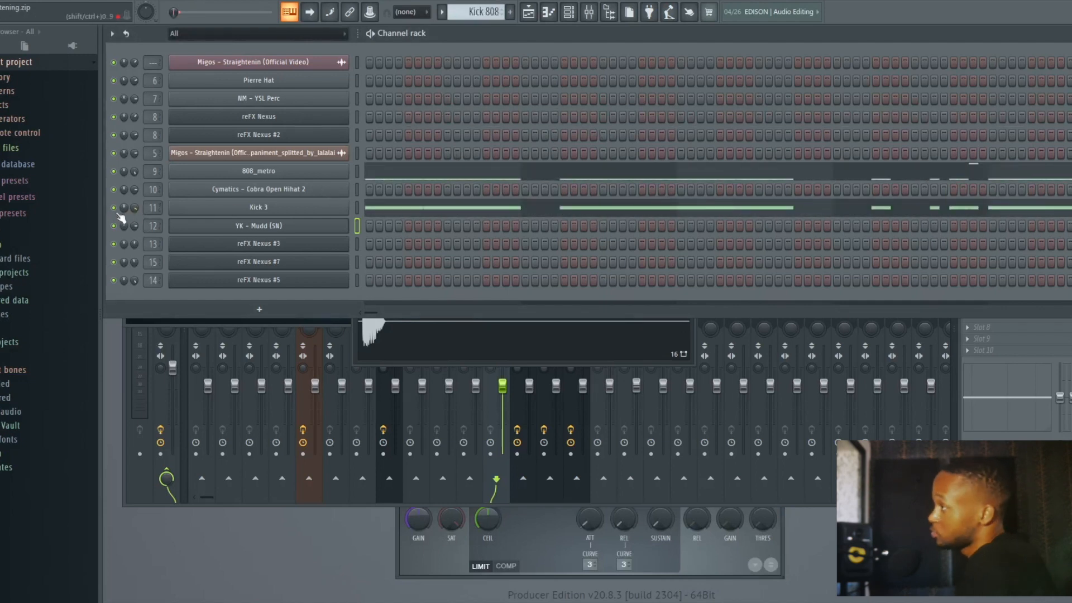
Bring up the playlist and unmute track 6, which holds the Pattern 3 and Kick 808 clips
click(53, 2)
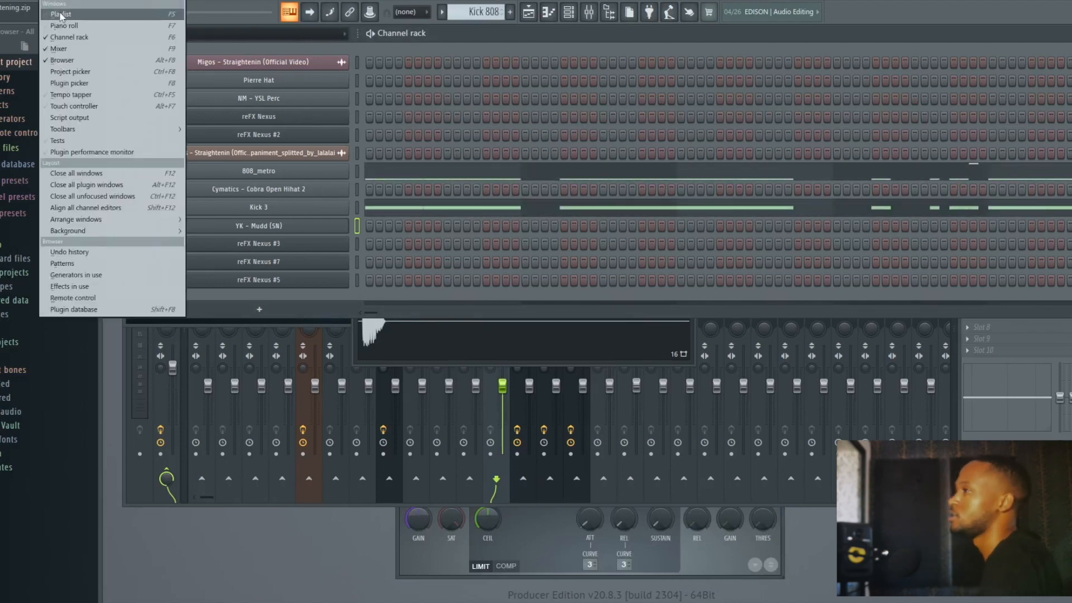
click(60, 16)
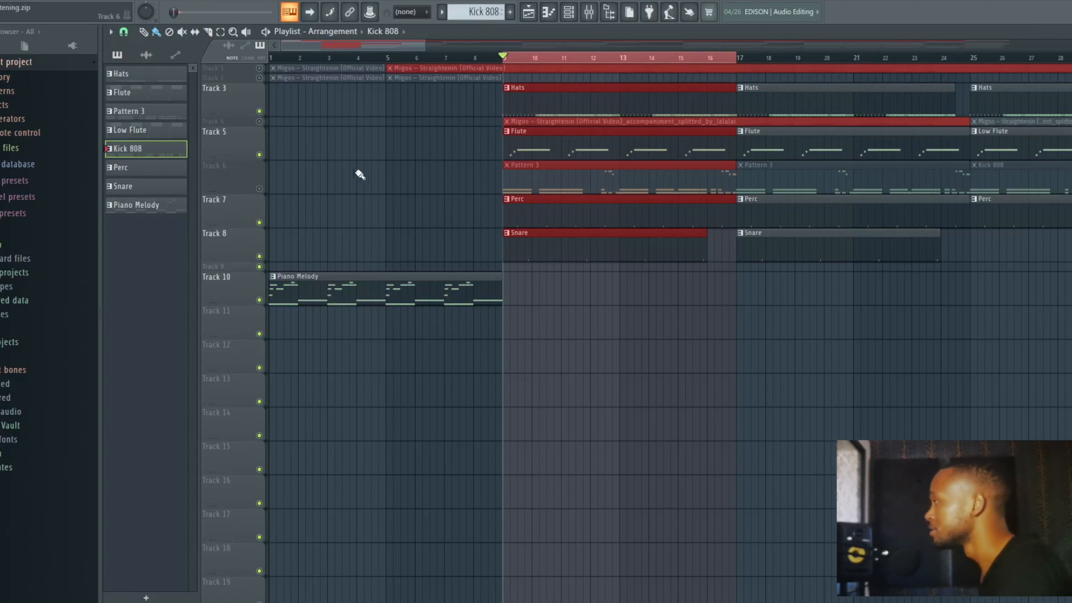
click(258, 188)
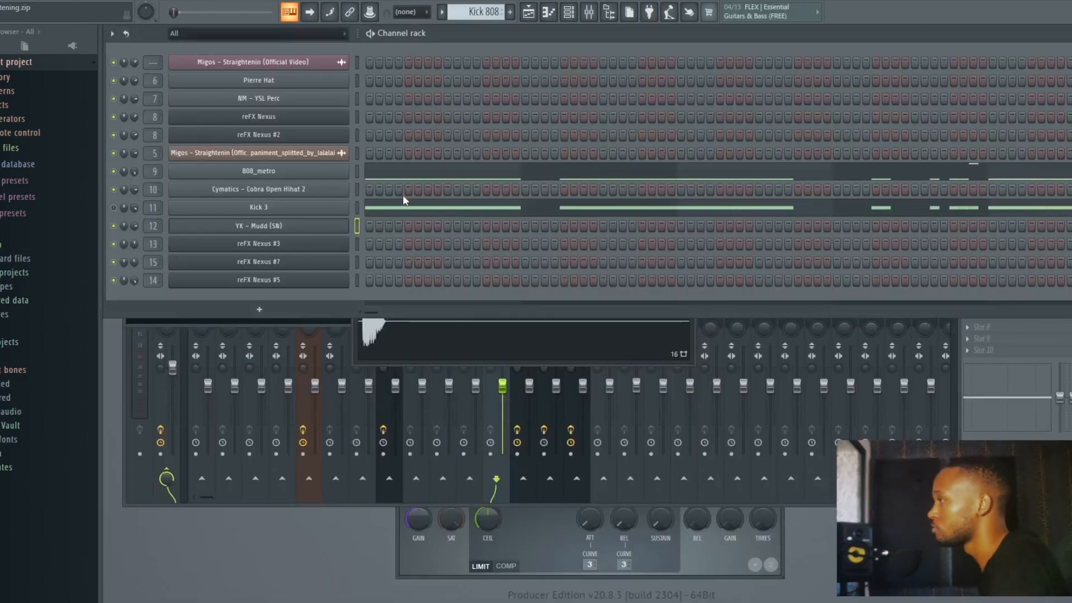
Inspect the 808_metro notes of the Kick 808 pattern in the piano roll and play the arrangement back from bar 9
click(410, 177)
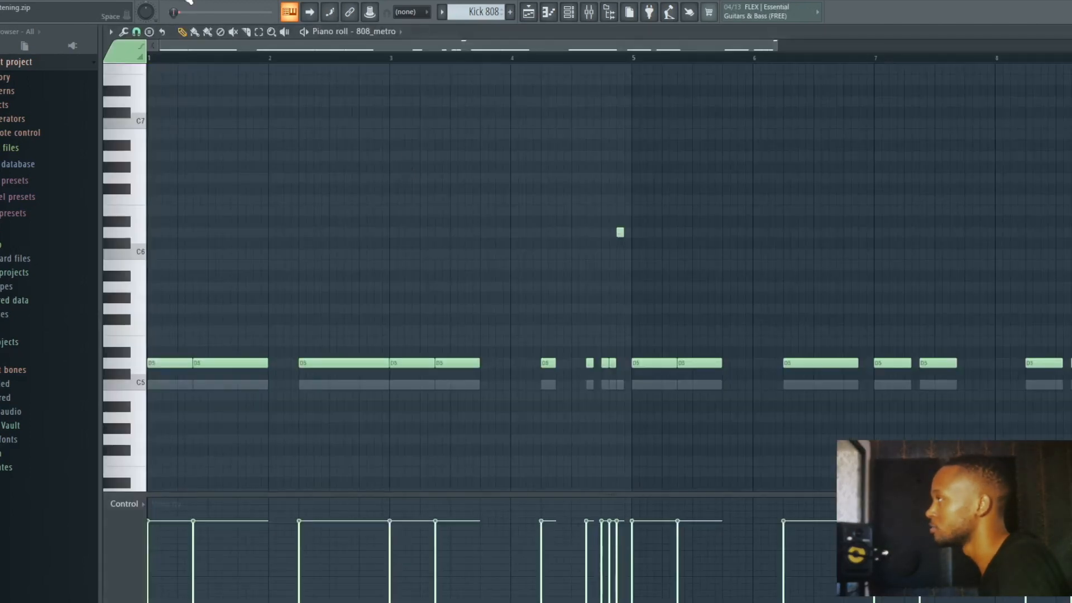
key(space)
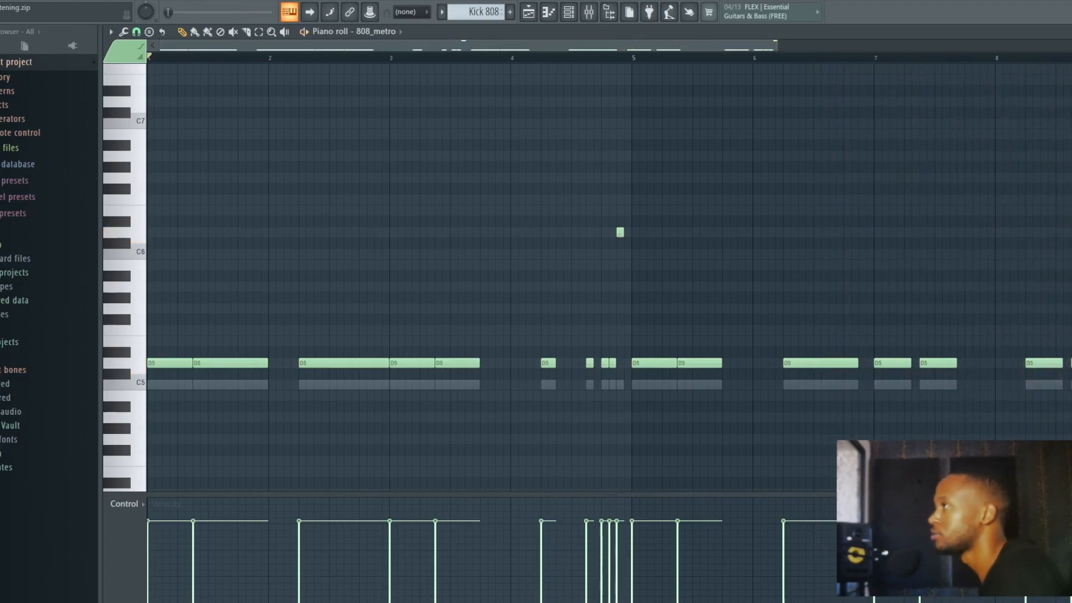
click(51, 1)
click(55, 15)
key(space)
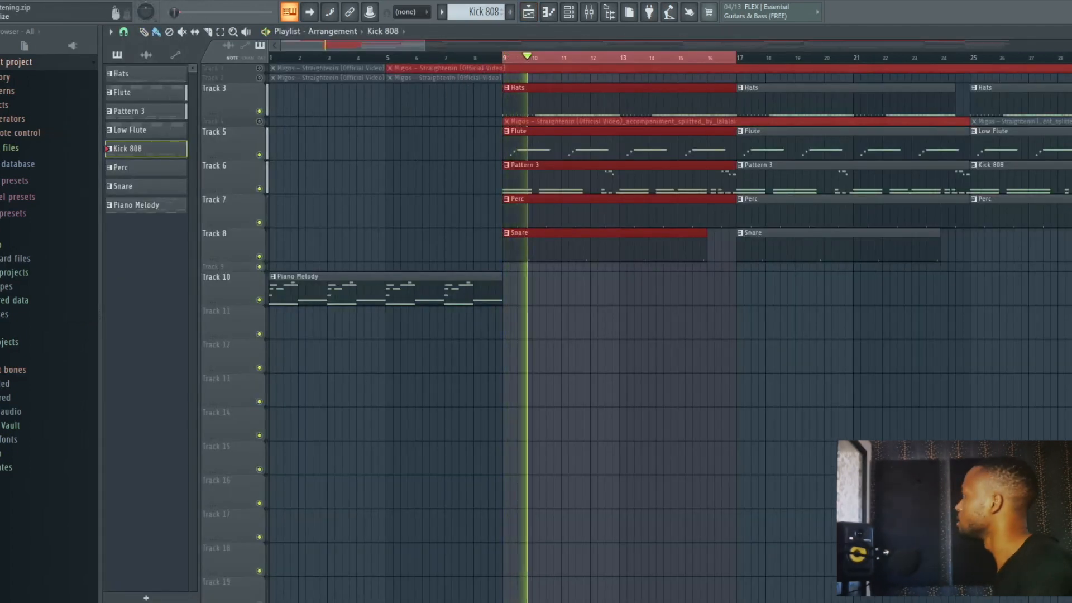
Return to the channel rack and examine the Kick 3 notes along the whole pattern in the piano roll
key(Escape)
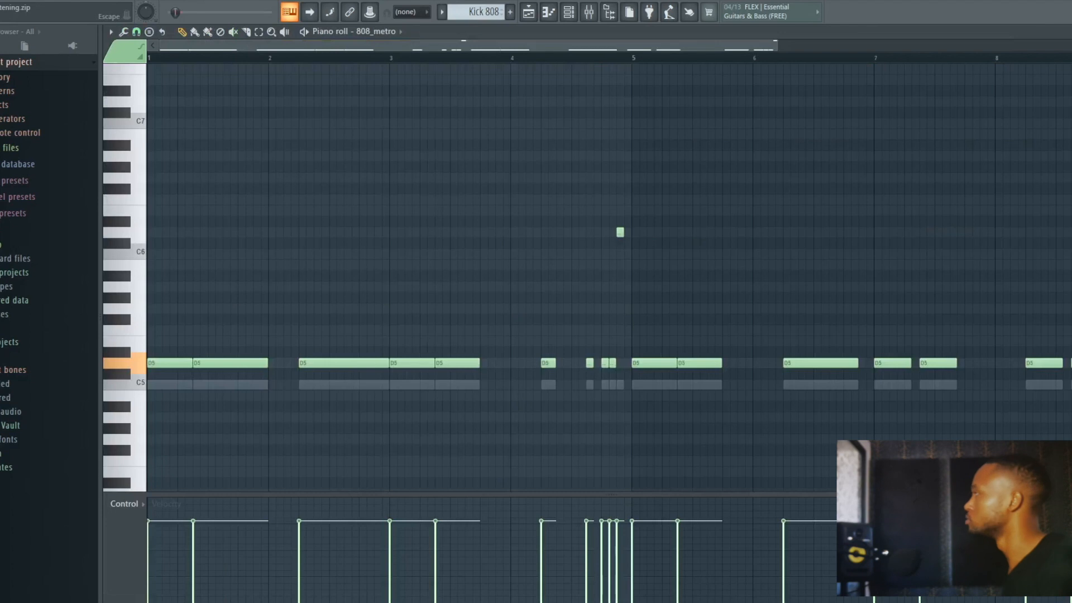
key(Escape)
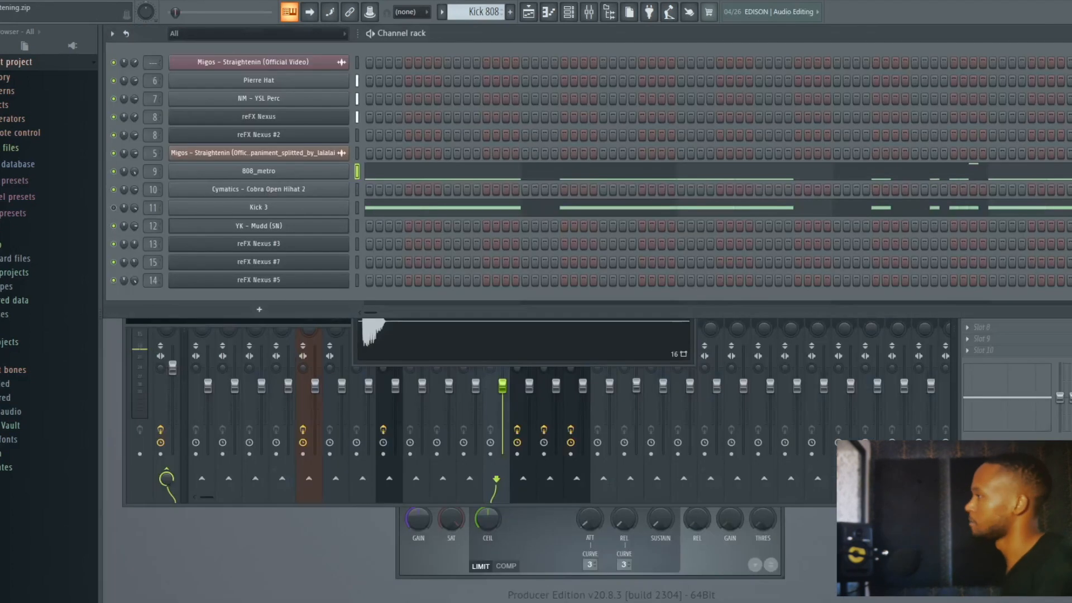
click(596, 209)
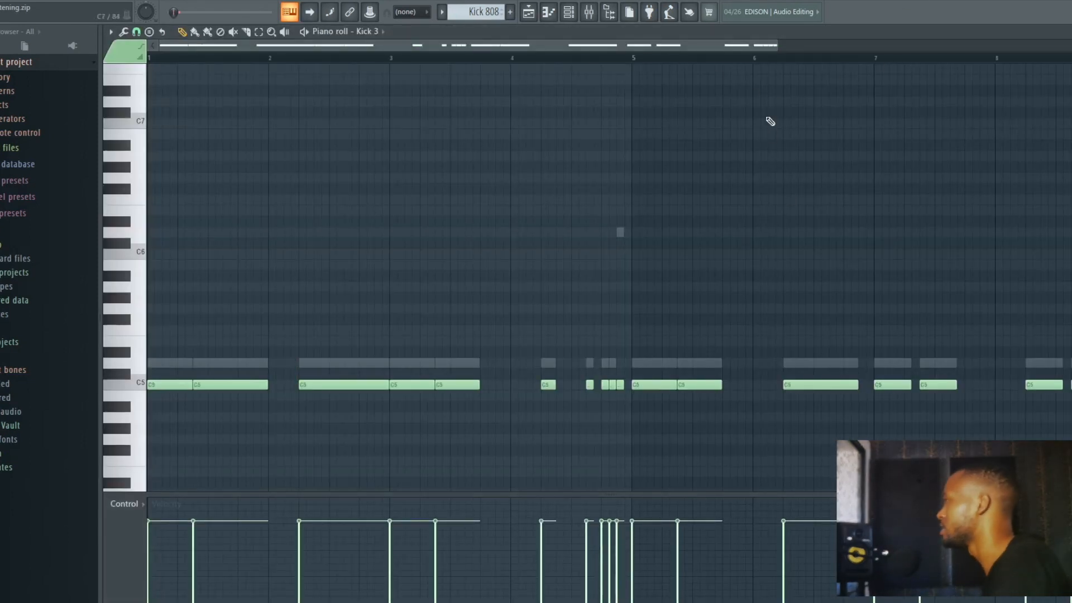
drag(780, 48, 863, 49)
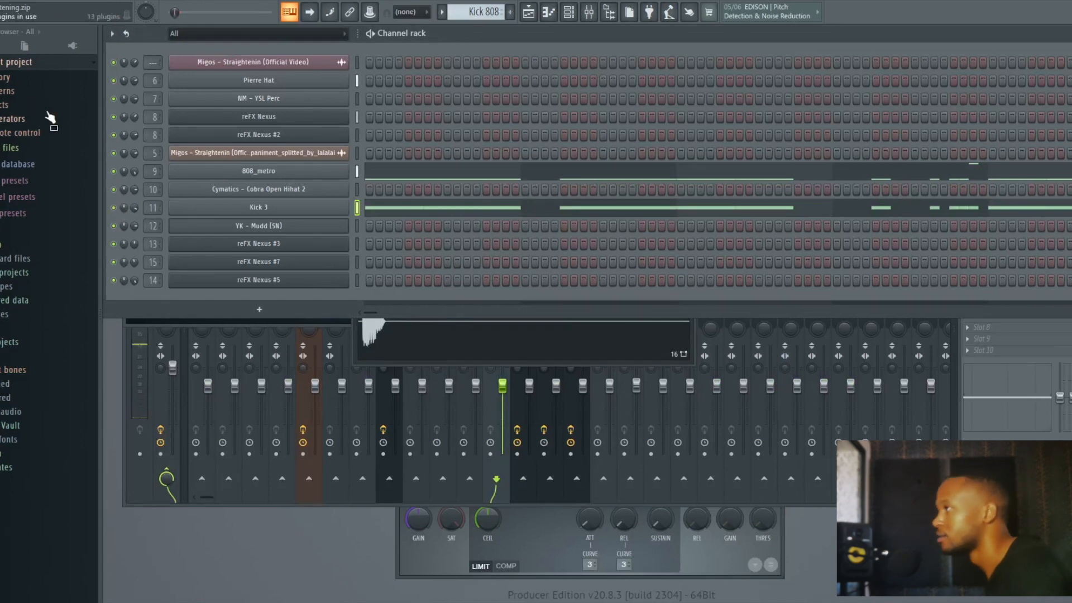
Show the playlist while the looped section from bar 9 plays with the kick and 808, and stop playback
click(50, 1)
click(57, 14)
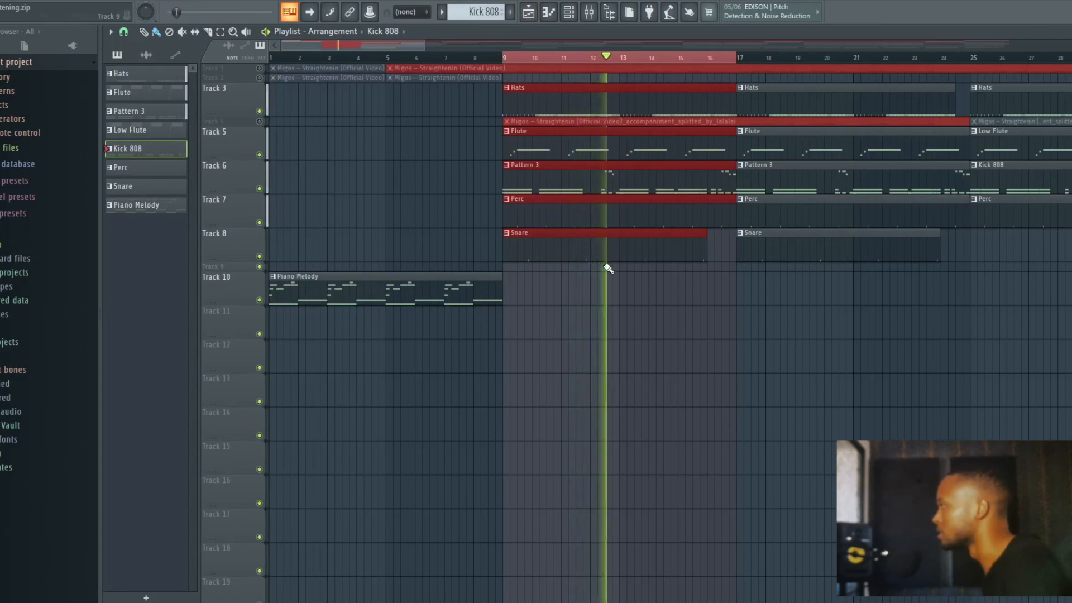
scroll(586, 333, down, 2)
scroll(586, 333, up, 2)
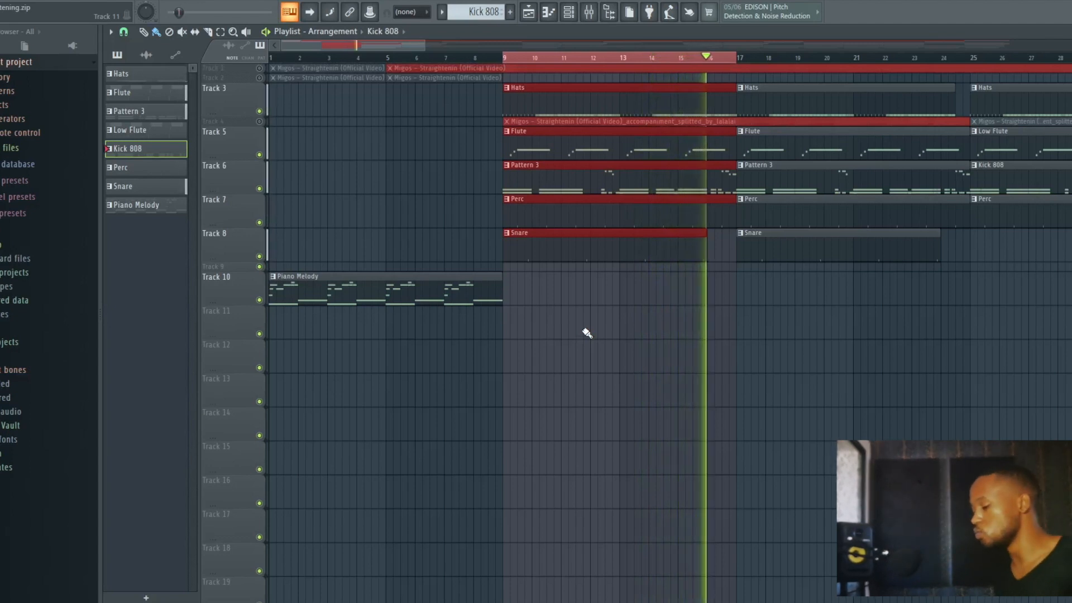
key(space)
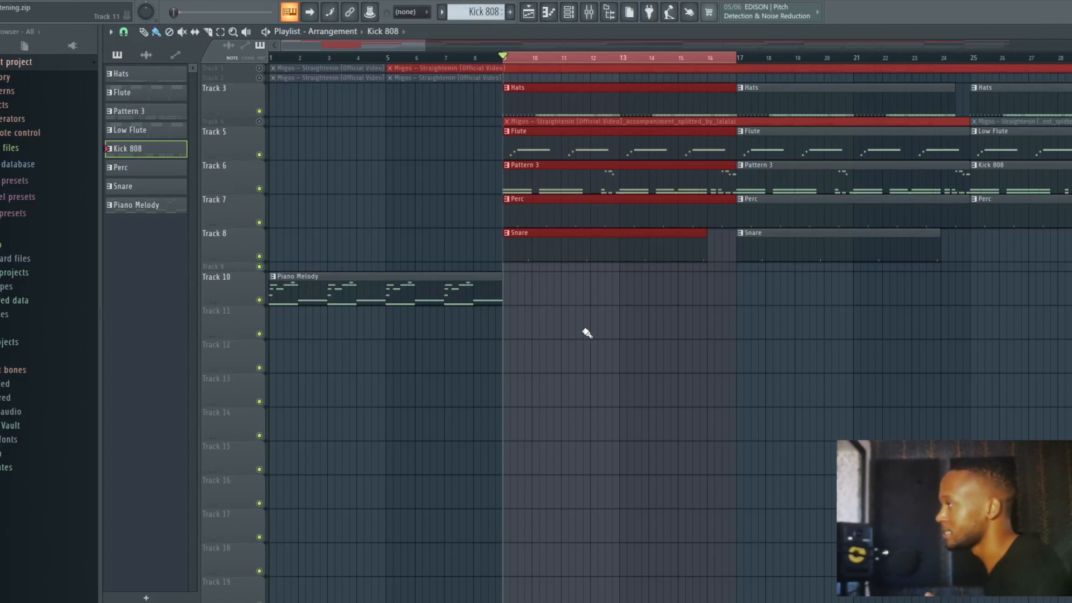
Unmute and solo the Migos accompaniment audio on playlist track 4, and listen to it from bar 9
click(260, 122)
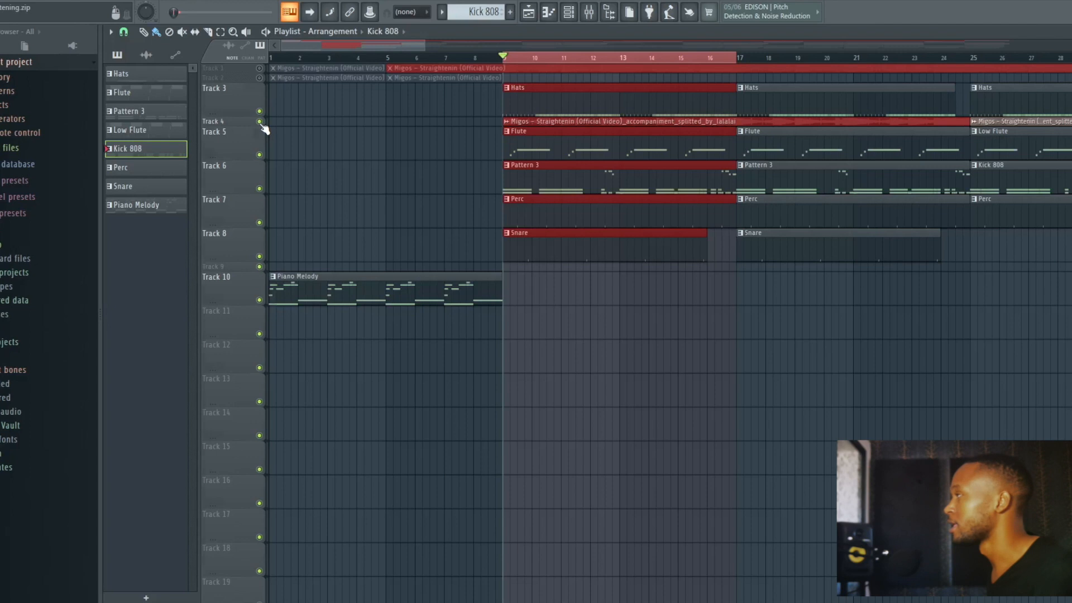
right_click(260, 123)
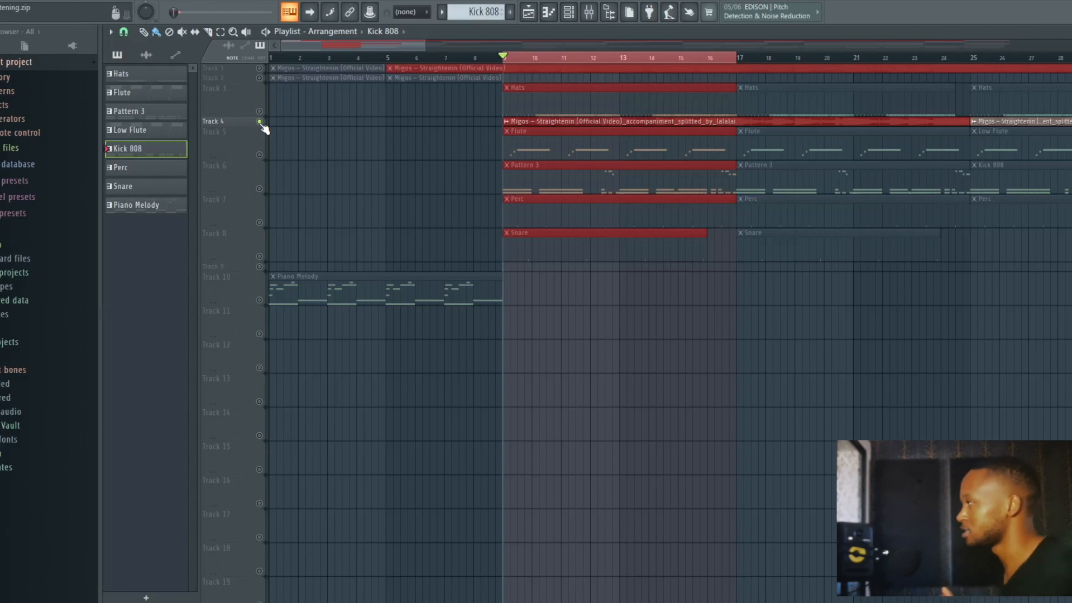
key(space)
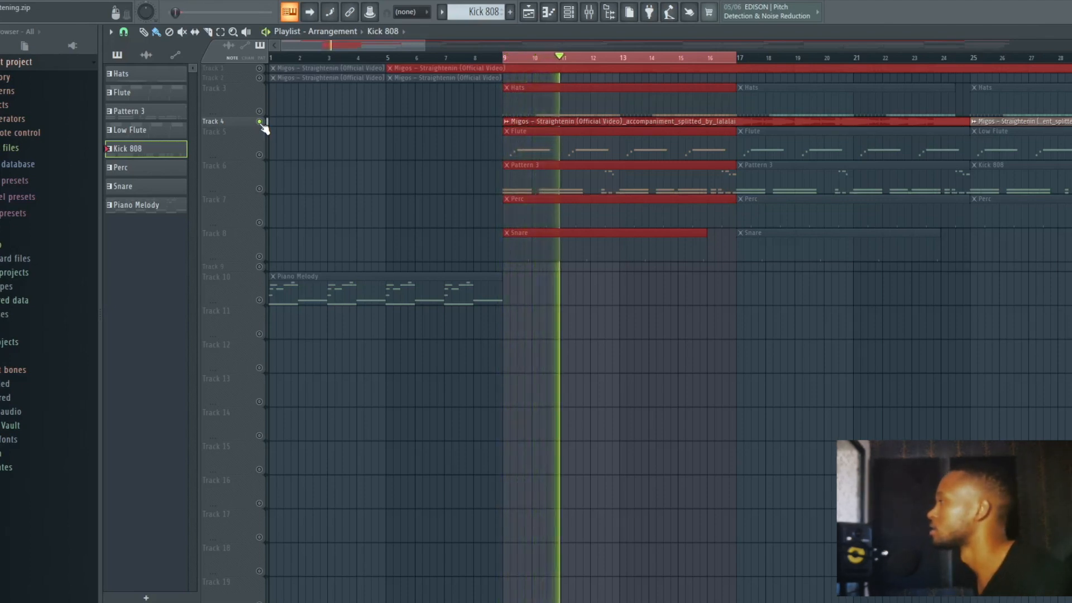
key(space)
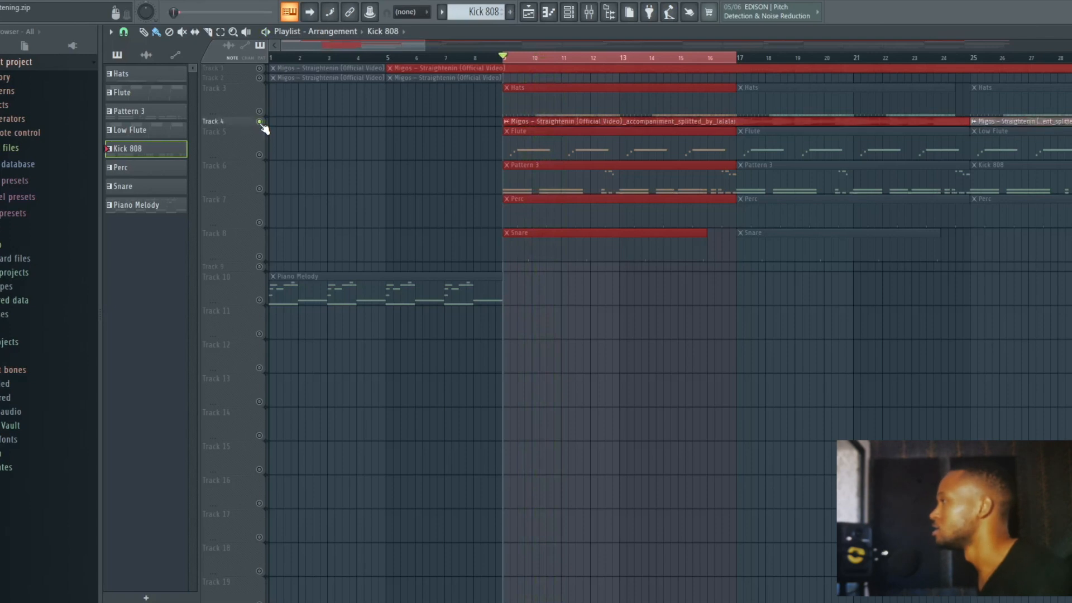
Turn off the solo on track 4 to re-enable every track, mute track 1, and play the section from bar 9
ctrl+click(259, 121)
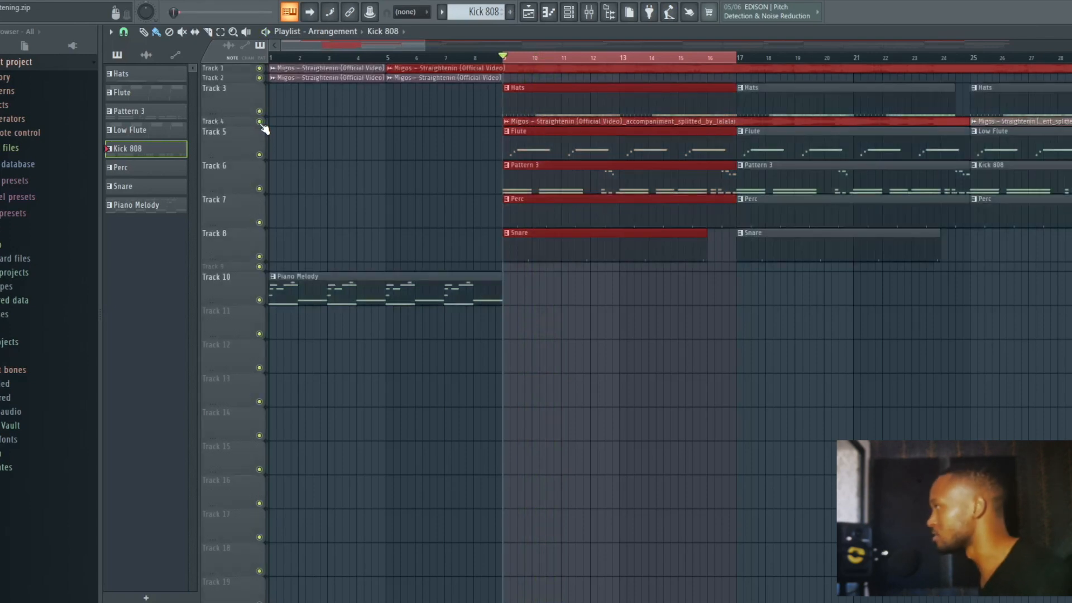
key(space)
key(space)
click(259, 69)
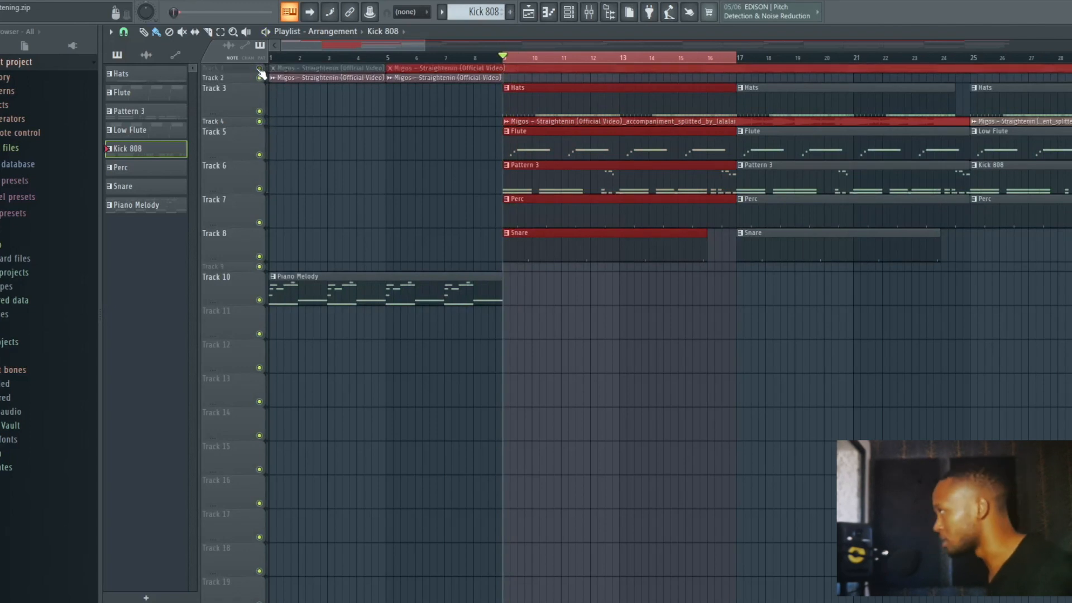
key(space)
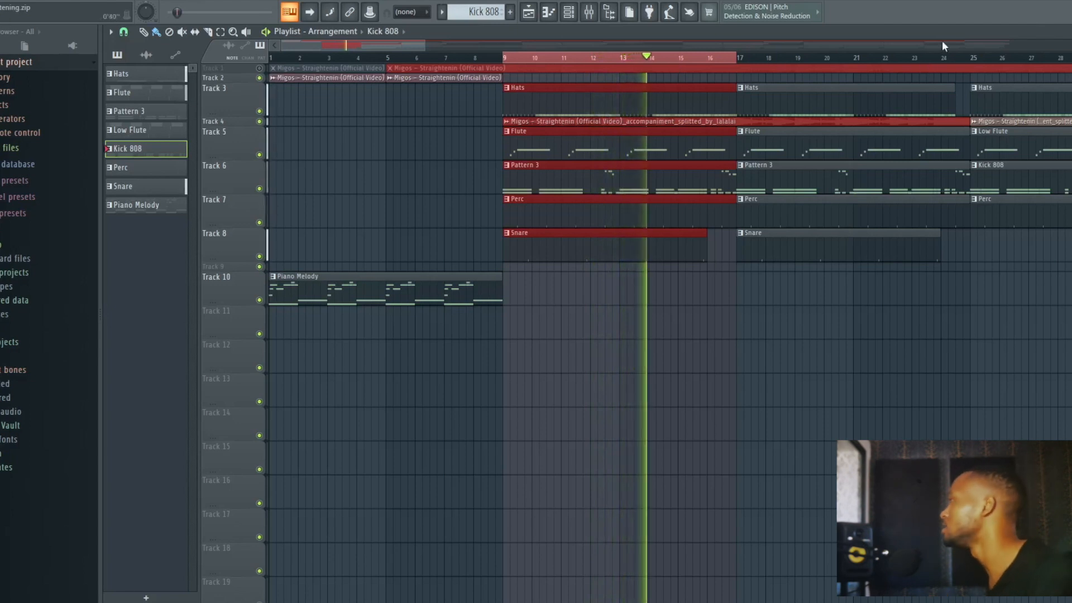
Clear the looped time selection, move the playhead to bar 17, and play the arrangement from there
click(735, 58)
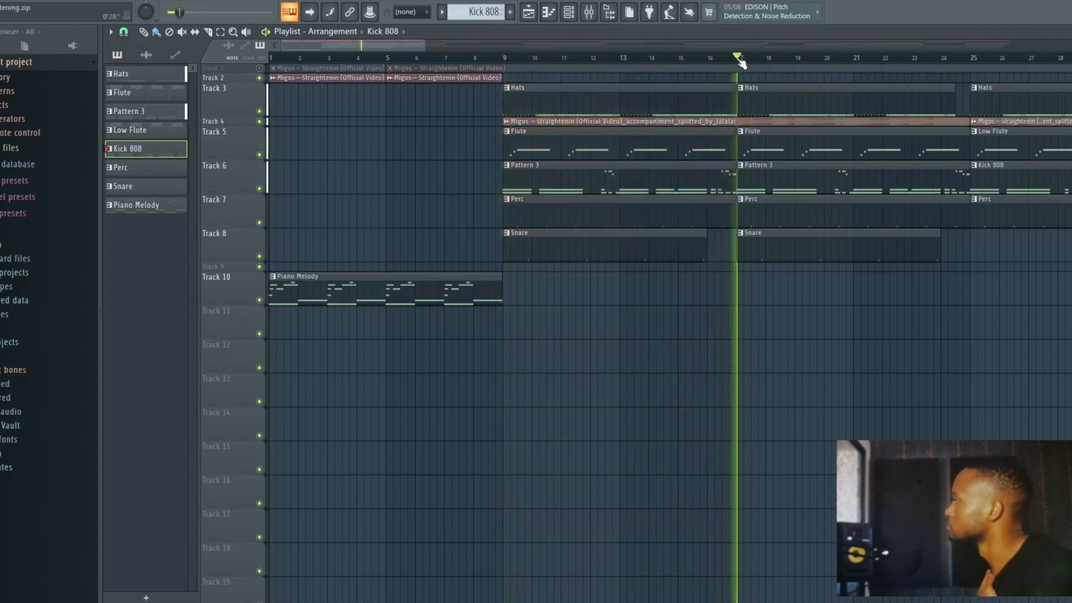
key(space)
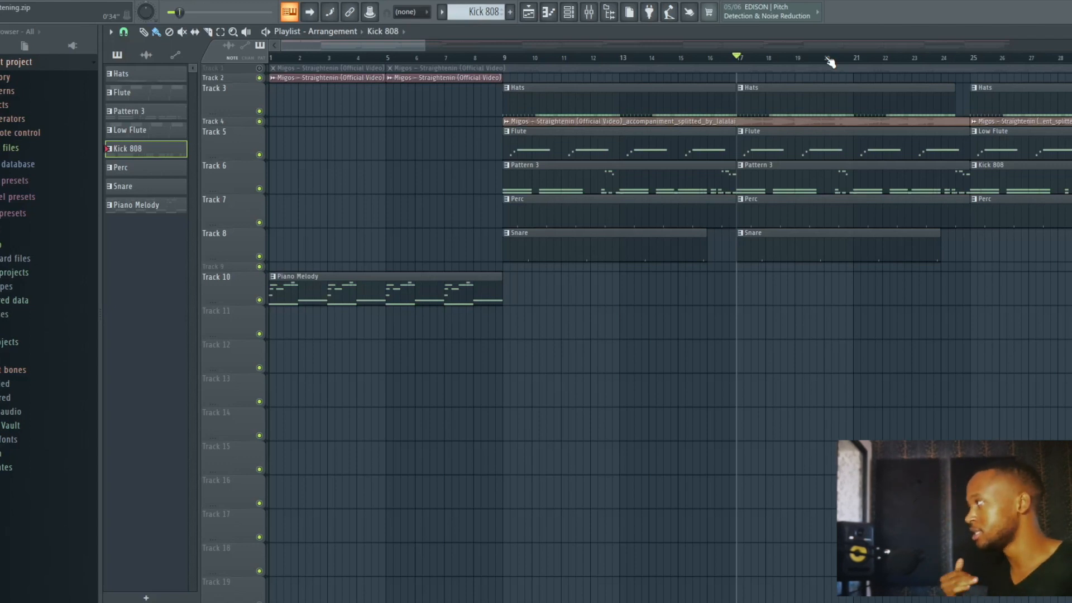
key(space)
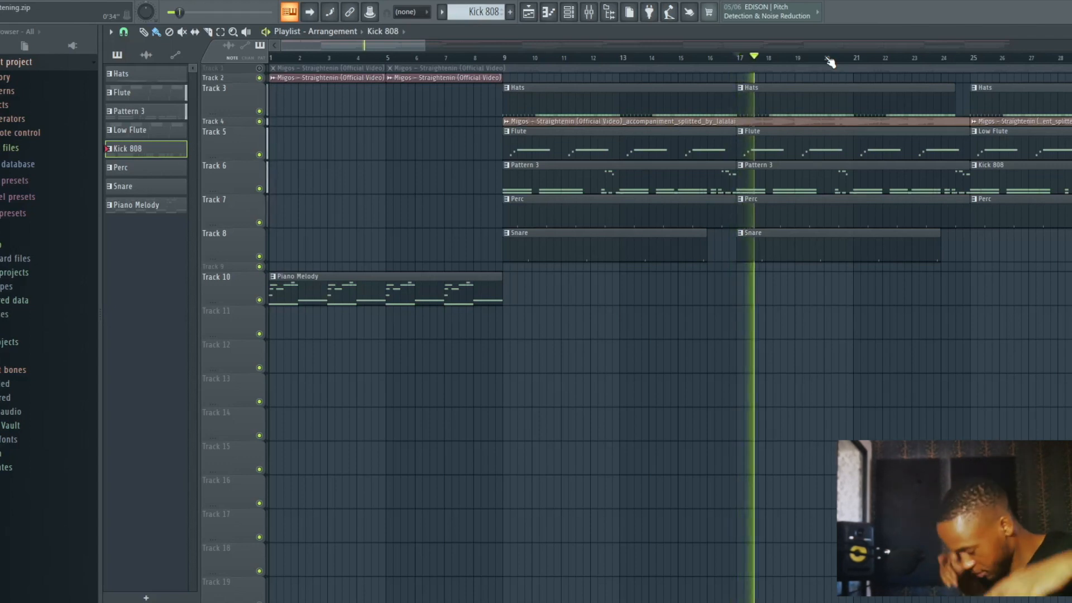